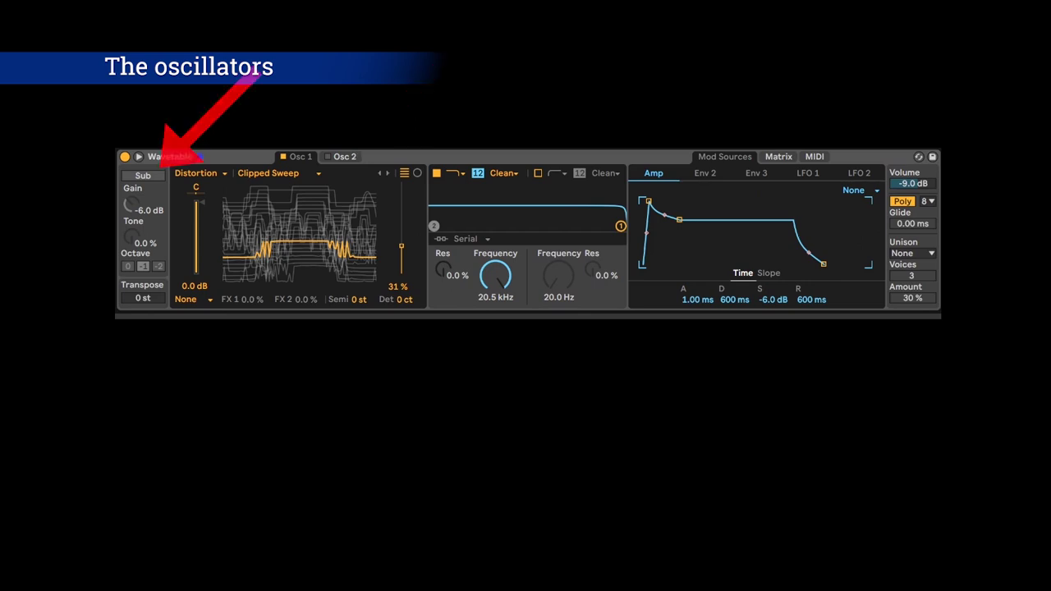
Load the Distortion 'Clipped Sweep' wavetable in Osc 1 and scan through its frames.
left_click(195, 173)
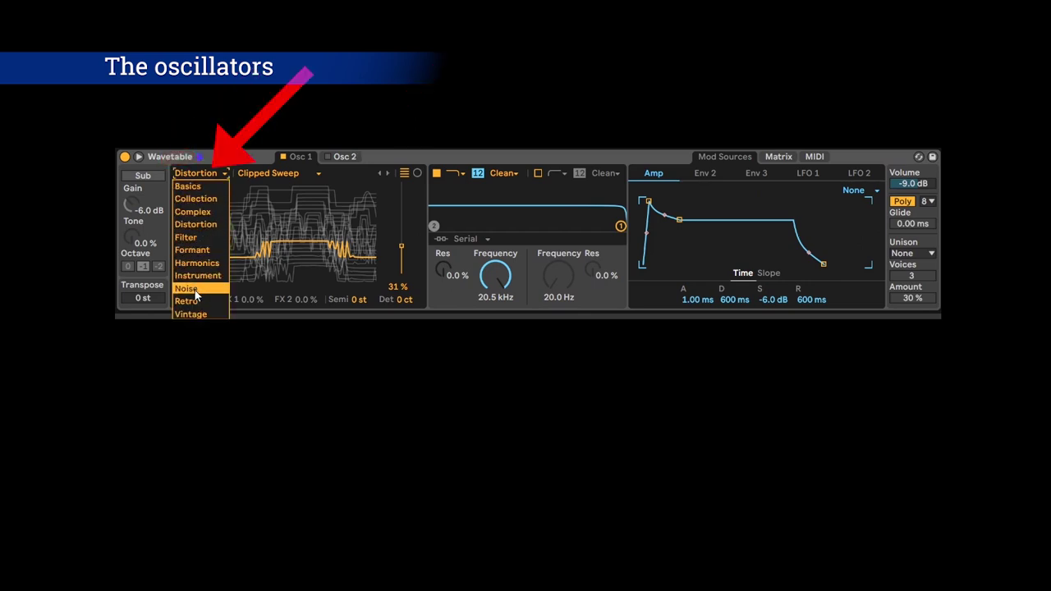
left_click(265, 174)
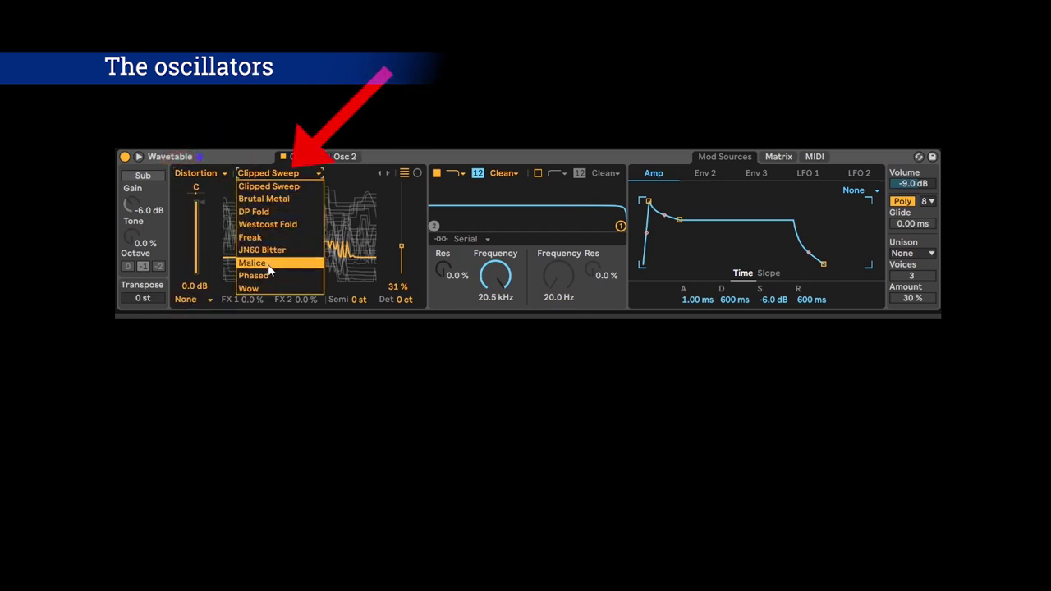
left_click(226, 169)
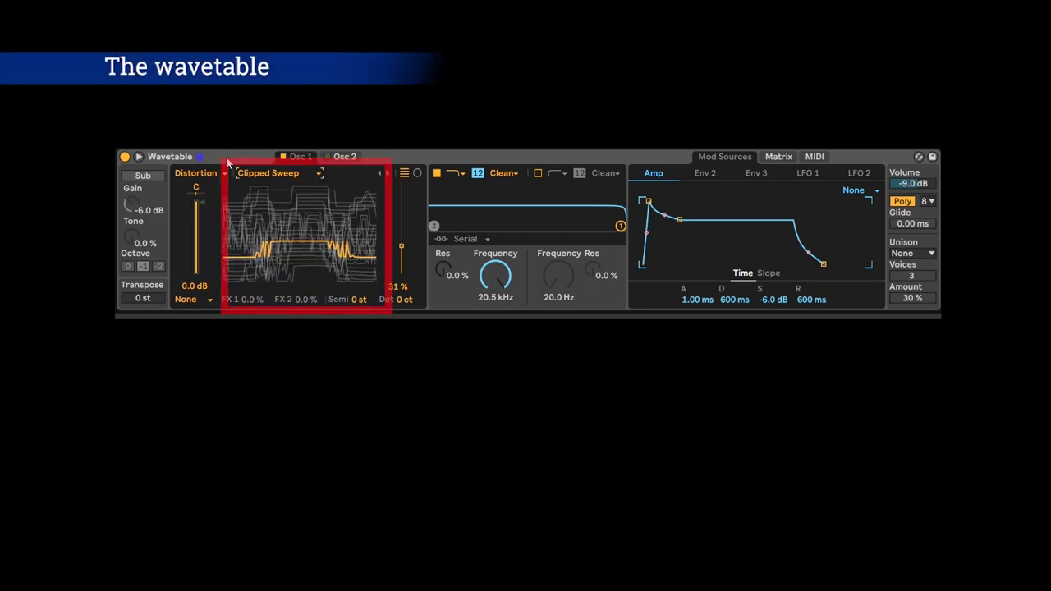
mouse_move(397, 245)
left_mouse_down()
mouse_move(401, 264)
mouse_move(400, 220)
mouse_move(401, 273)
mouse_move(401, 188)
mouse_move(401, 249)
left_mouse_up()
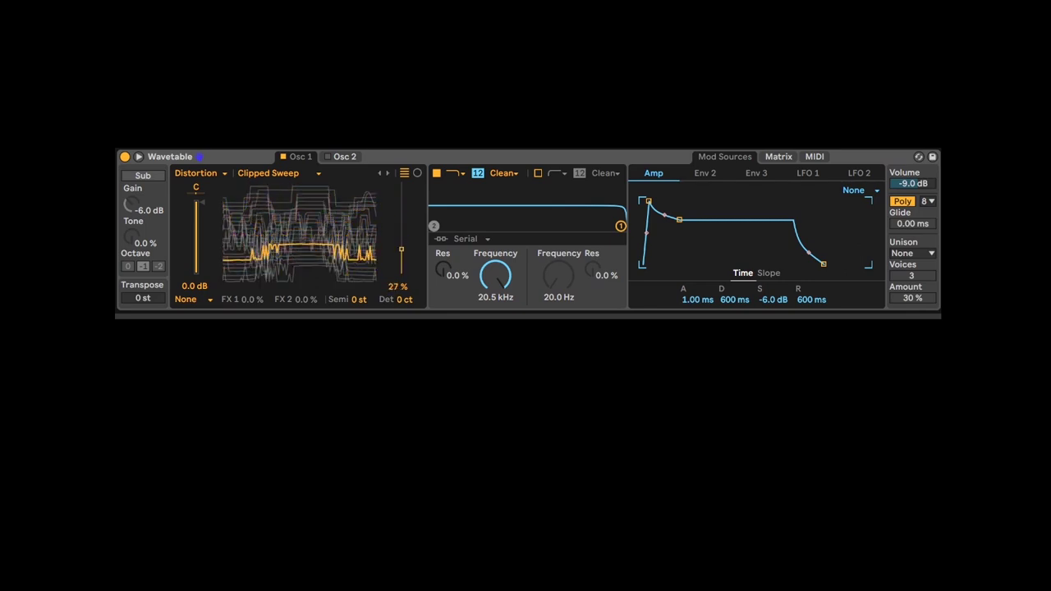
Audition the Collection 'Sapphire' and Harmonics 'Spectral 2' wavetables in Osc 1.
left_click(221, 174)
left_click(200, 197)
left_click(250, 175)
left_click(253, 136)
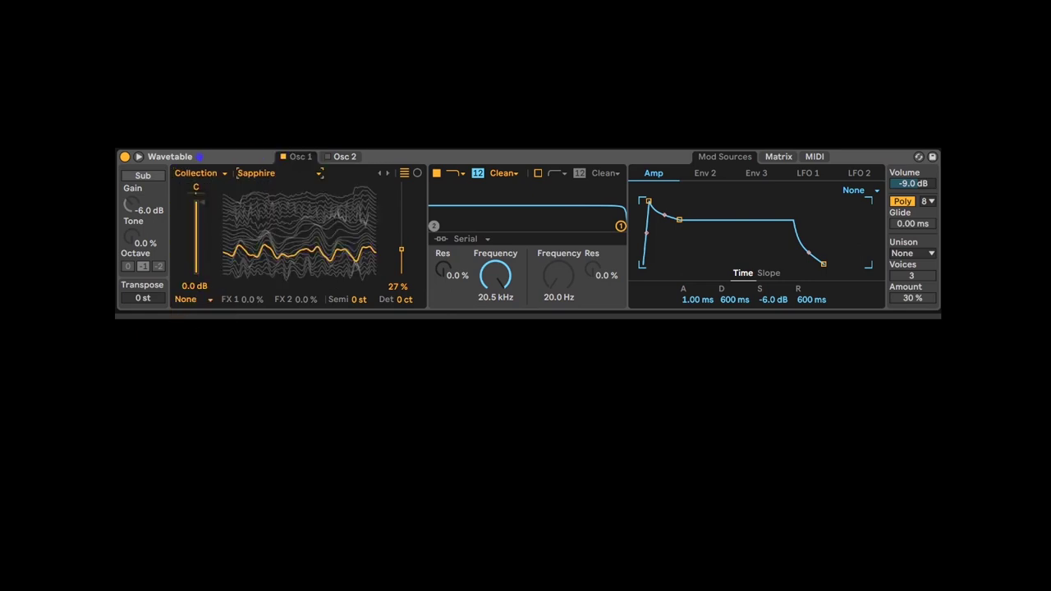
left_click(202, 174)
left_click(199, 261)
left_click(250, 174)
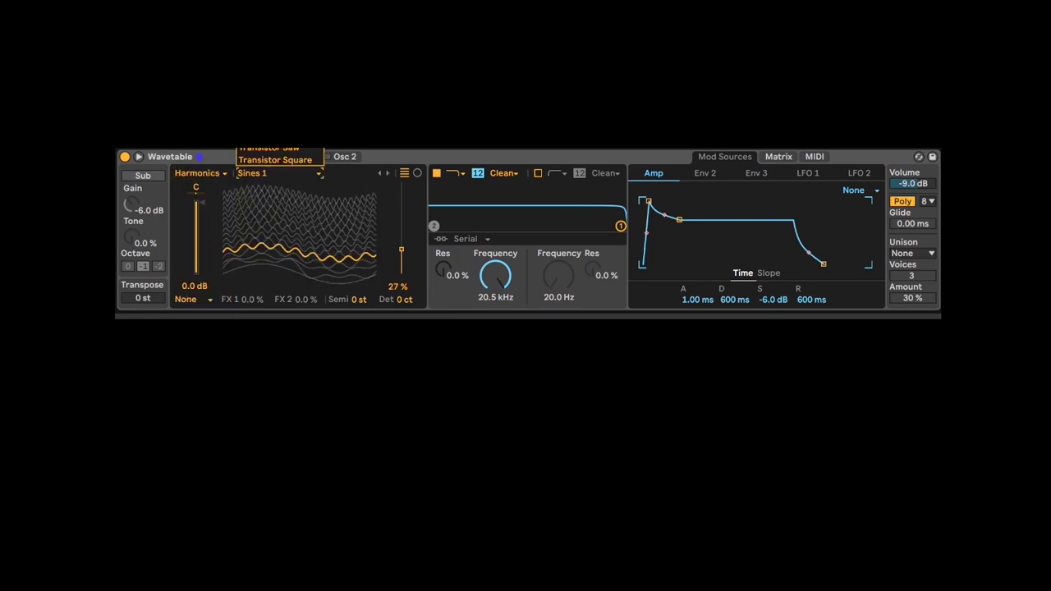
left_click(262, 132)
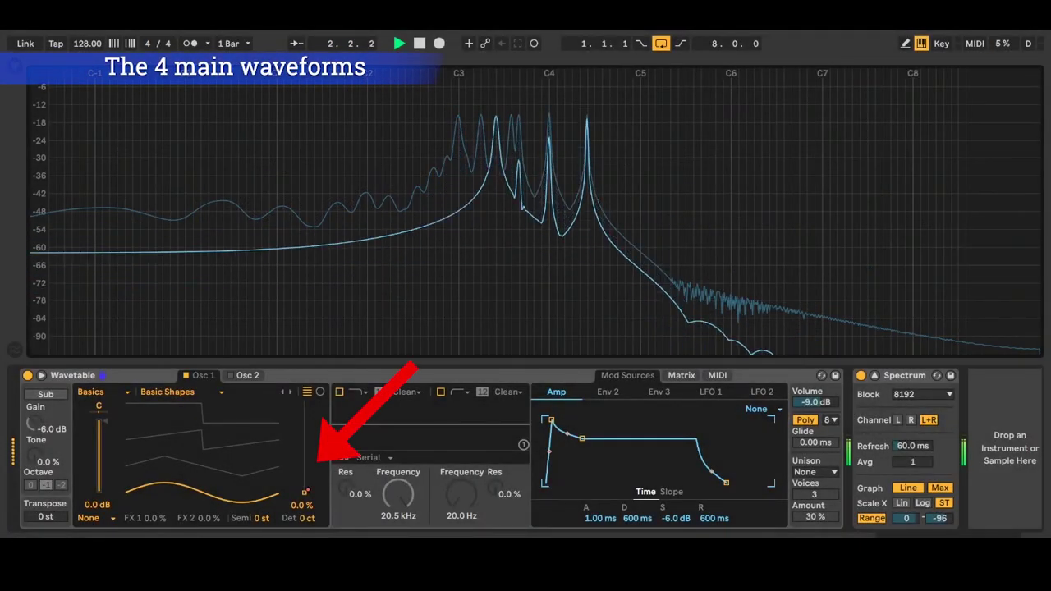
Sweep Osc 1's Basic Shapes position up through saw and square, then reset it to 0.0%.
mouse_move(305, 491)
left_mouse_down()
mouse_move(305, 413)
mouse_move(304, 492)
left_mouse_up()
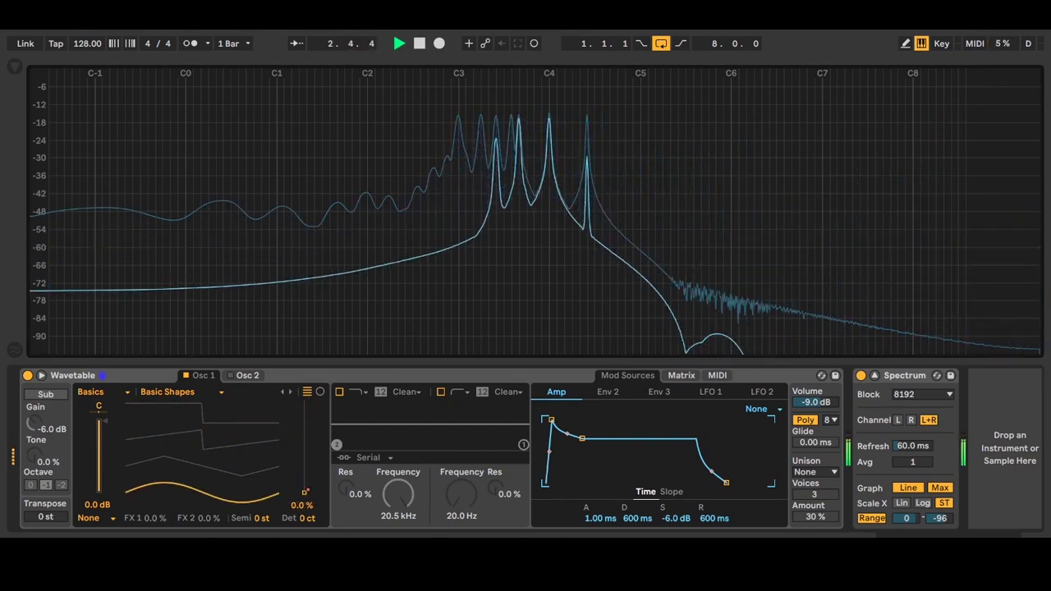
left_click_drag(305, 492, 305, 448)
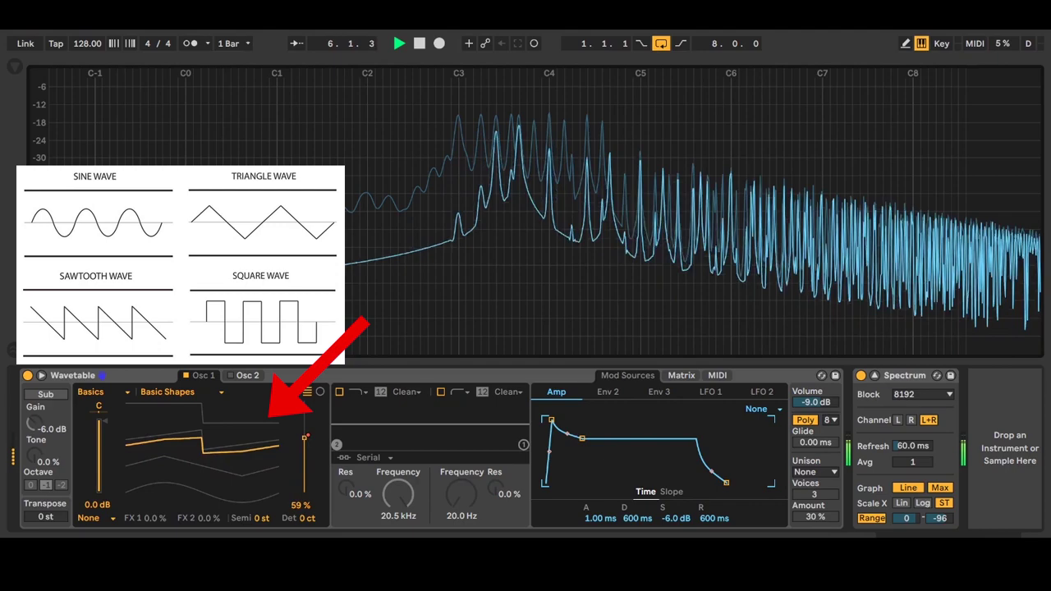
left_click_drag(304, 431, 305, 403)
key("Delete")
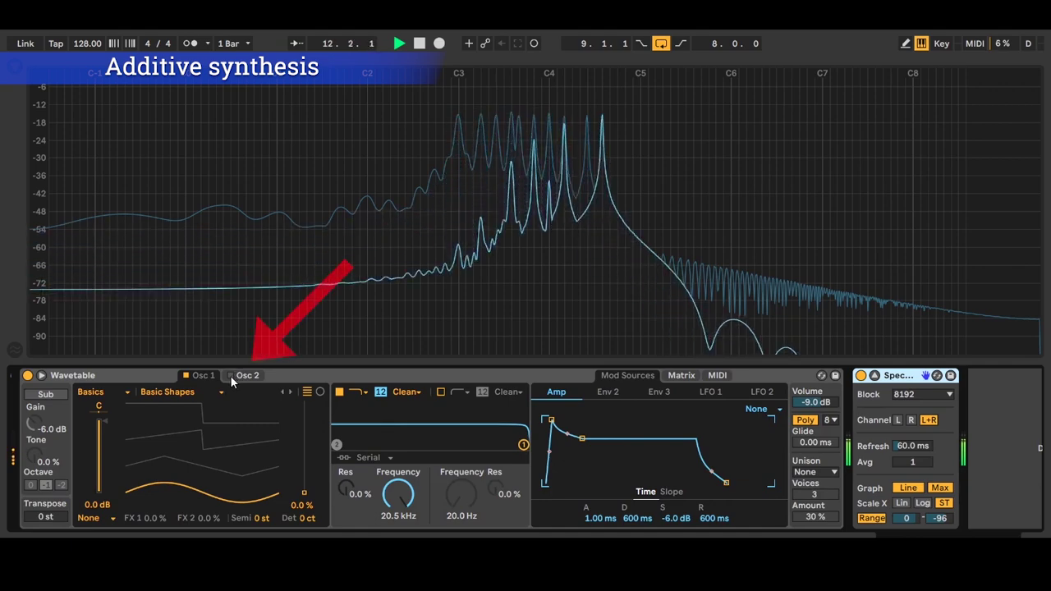
Enable Osc 2 and raise its Crispy Form formant wavetable position to 74%.
left_click(231, 376)
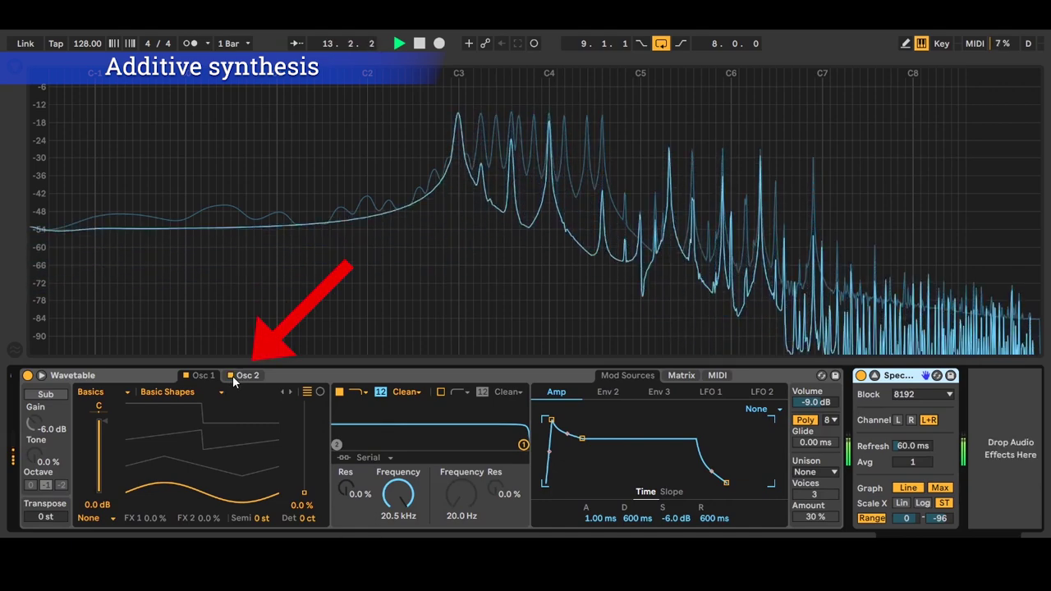
left_click(261, 380)
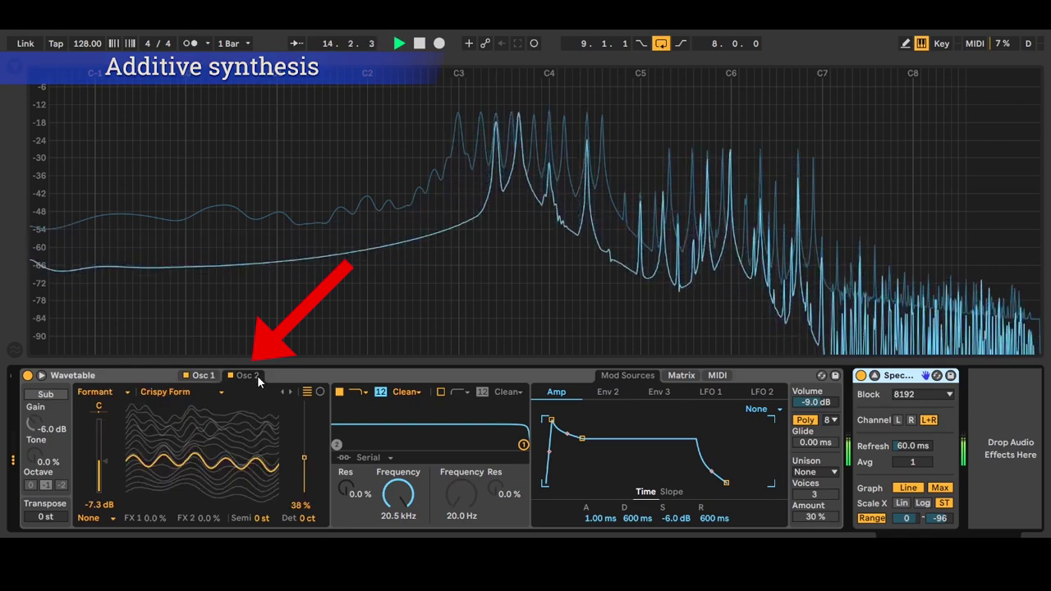
mouse_move(304, 458)
left_mouse_down()
mouse_move(304, 411)
mouse_move(304, 464)
left_mouse_up()
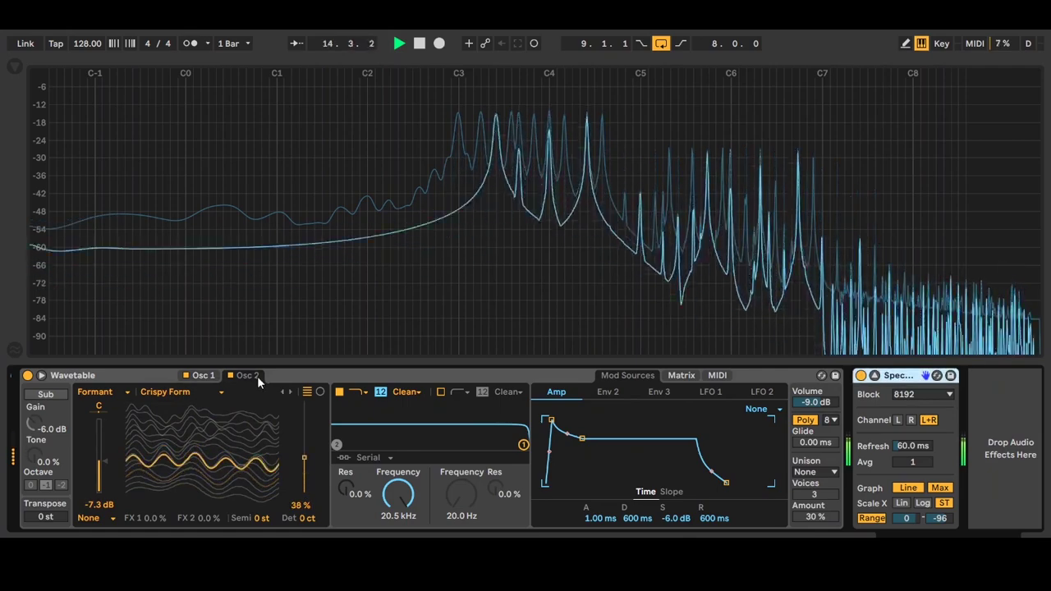
left_click_drag(306, 463, 305, 426)
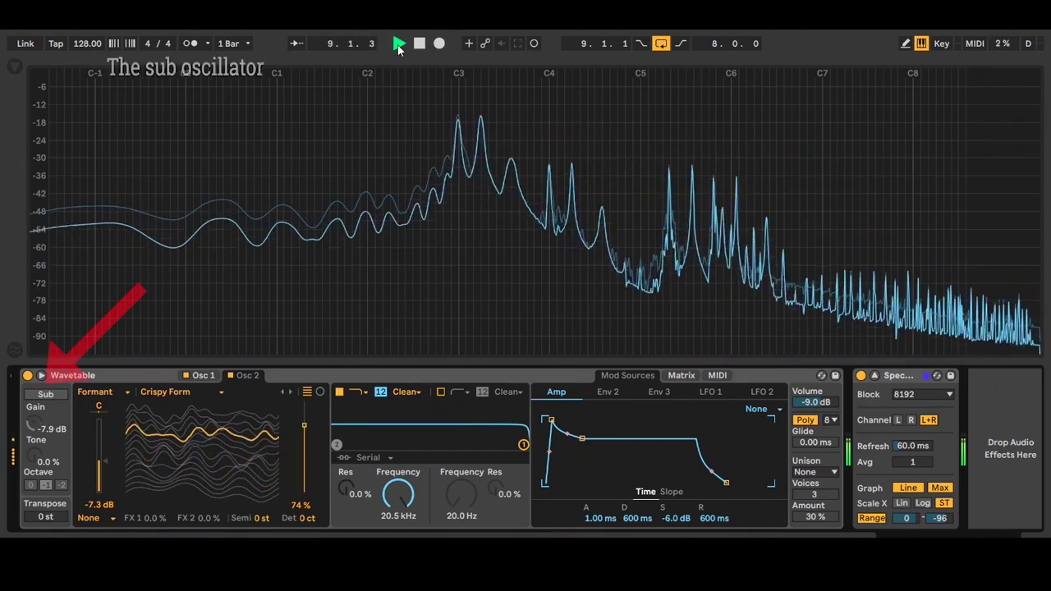
left_click(47, 397)
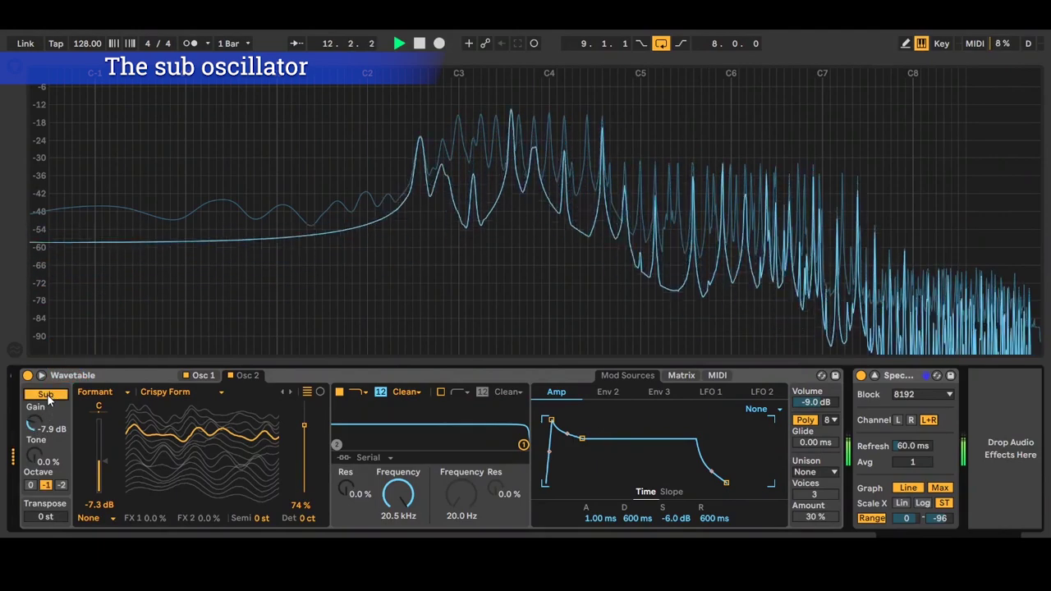
left_click(64, 486)
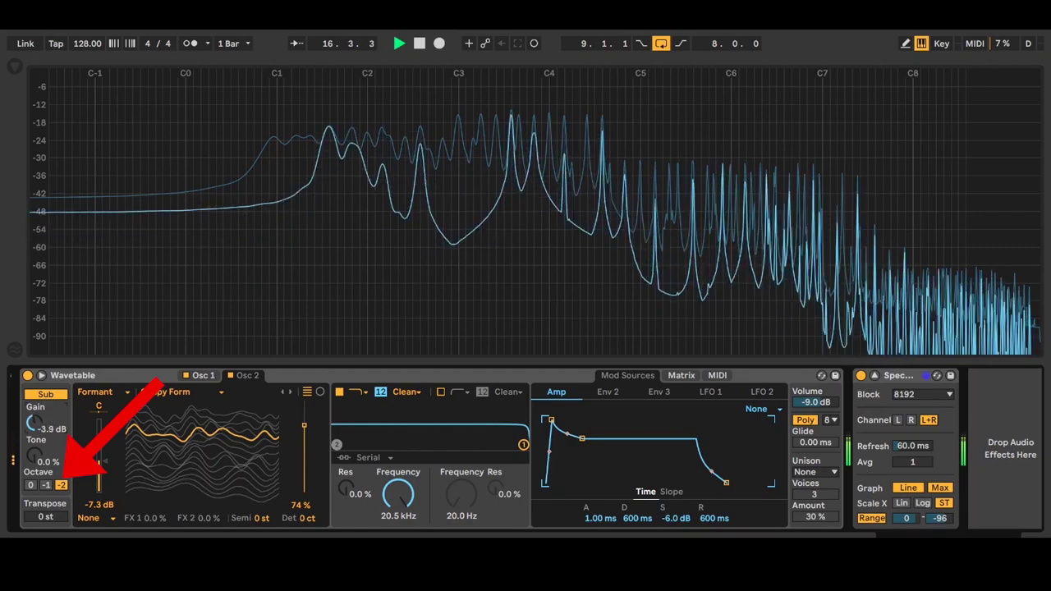
left_click_drag(33, 422, 34, 451)
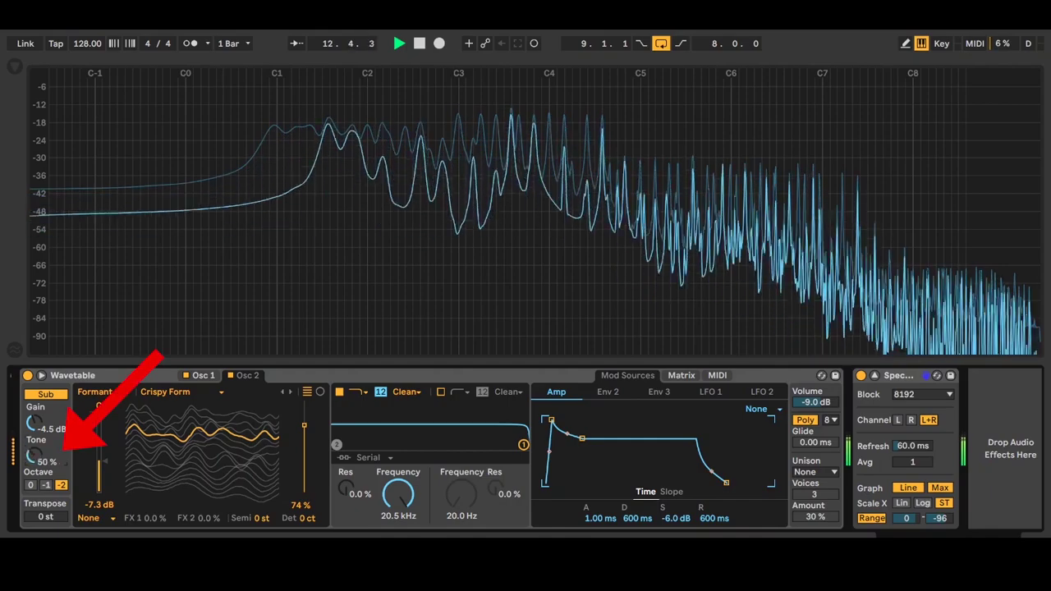
left_click_drag(34, 456, 34, 452)
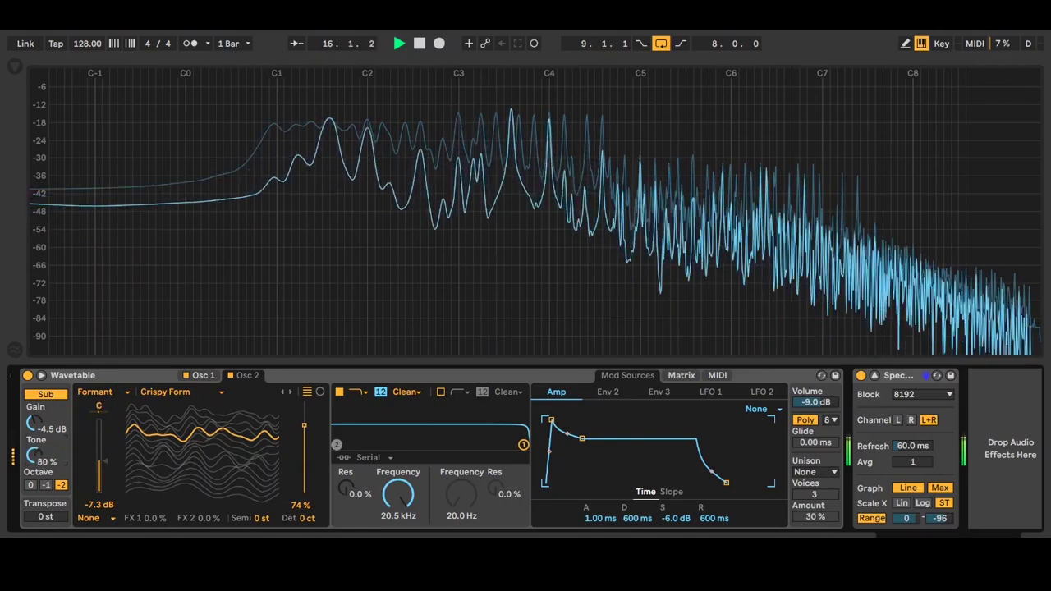
left_click_drag(34, 455, 33, 451)
left_click(399, 44)
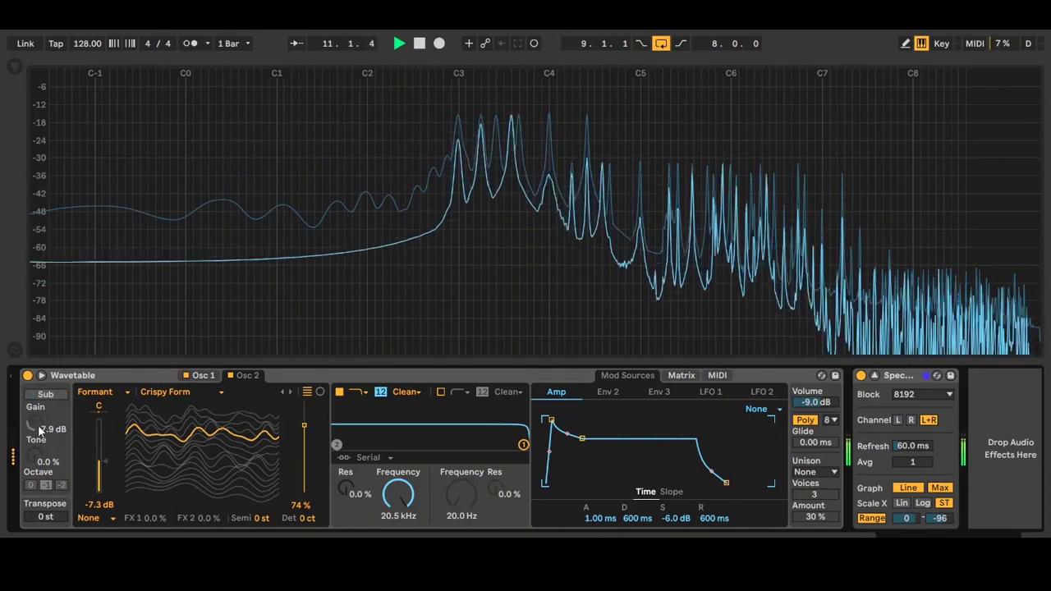
Enable the sub oscillator at Octave -2, -4.5 dB with brighter tone, and set Filter 2 resonance to 45%.
left_click(46, 396)
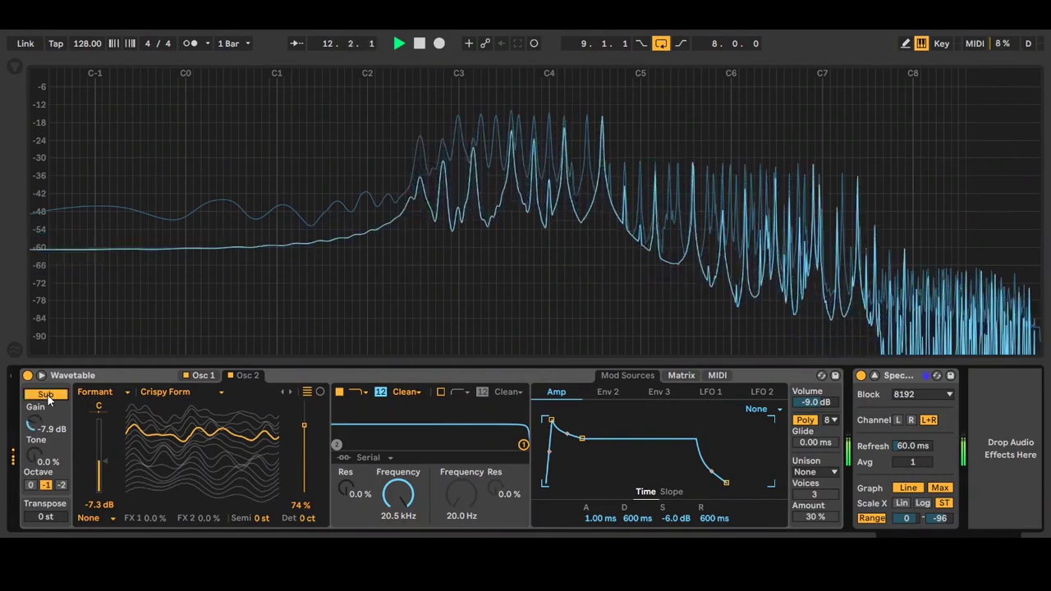
left_click(65, 485)
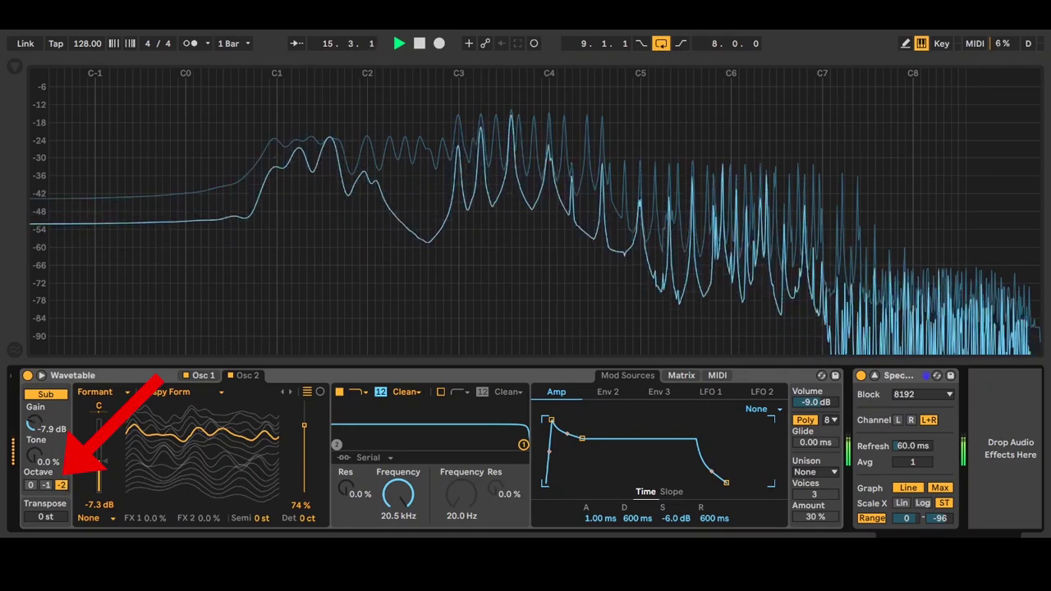
left_click_drag(33, 423, 32, 415)
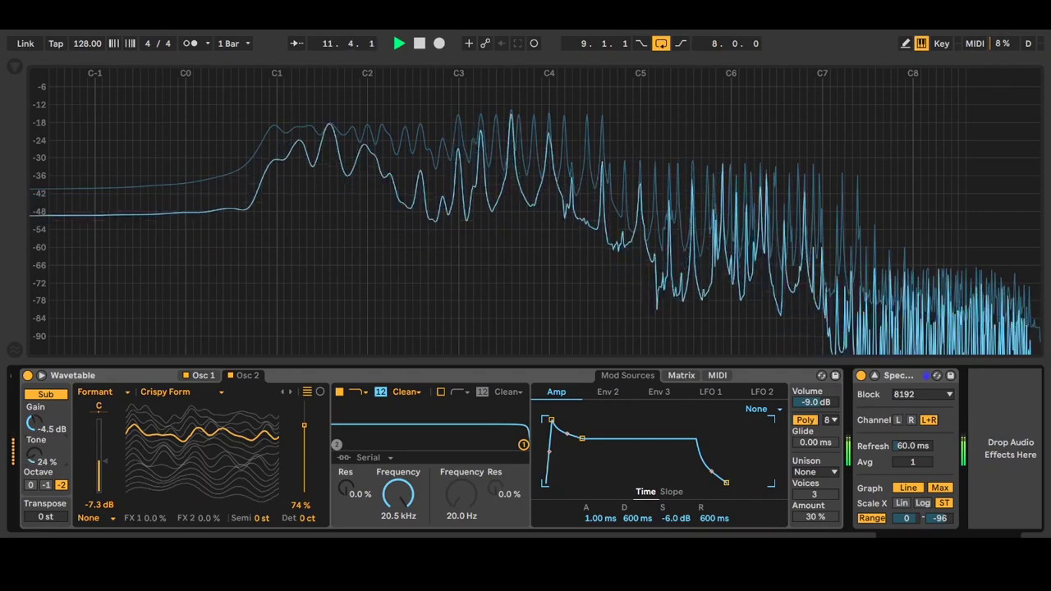
left_click_drag(32, 458, 33, 449)
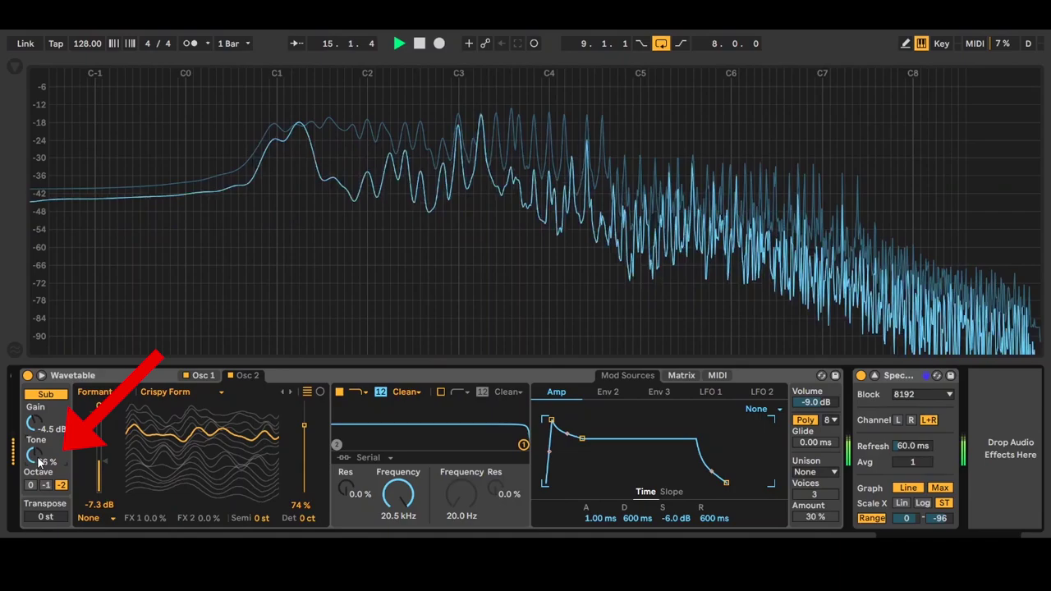
left_click_drag(33, 456, 33, 447)
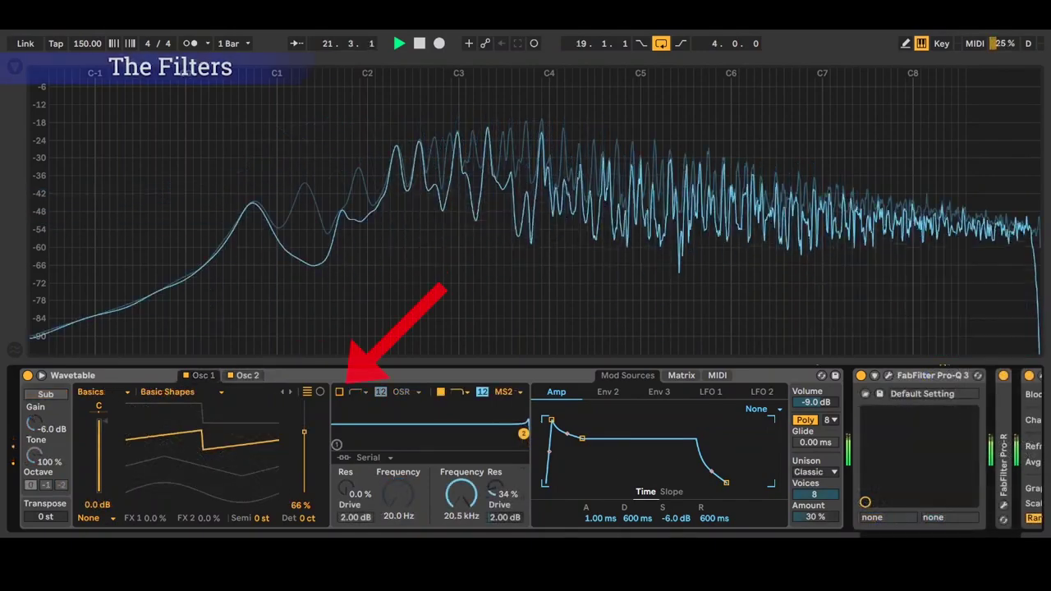
left_click_drag(508, 521, 507, 521)
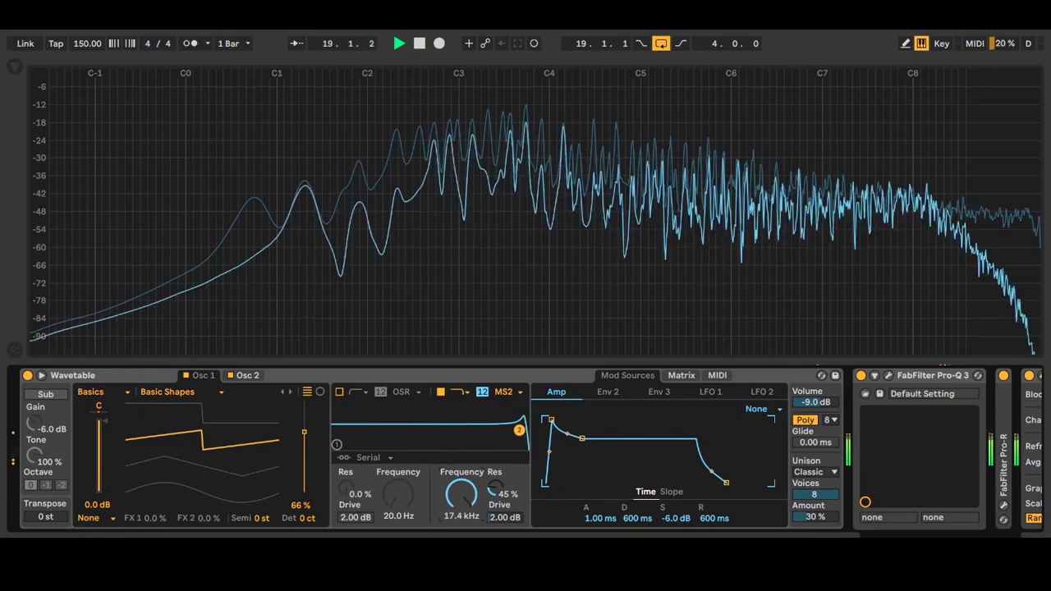
Swap Filter 2 for Filter 1 with 49% resonance, then stop playback.
left_click(442, 393)
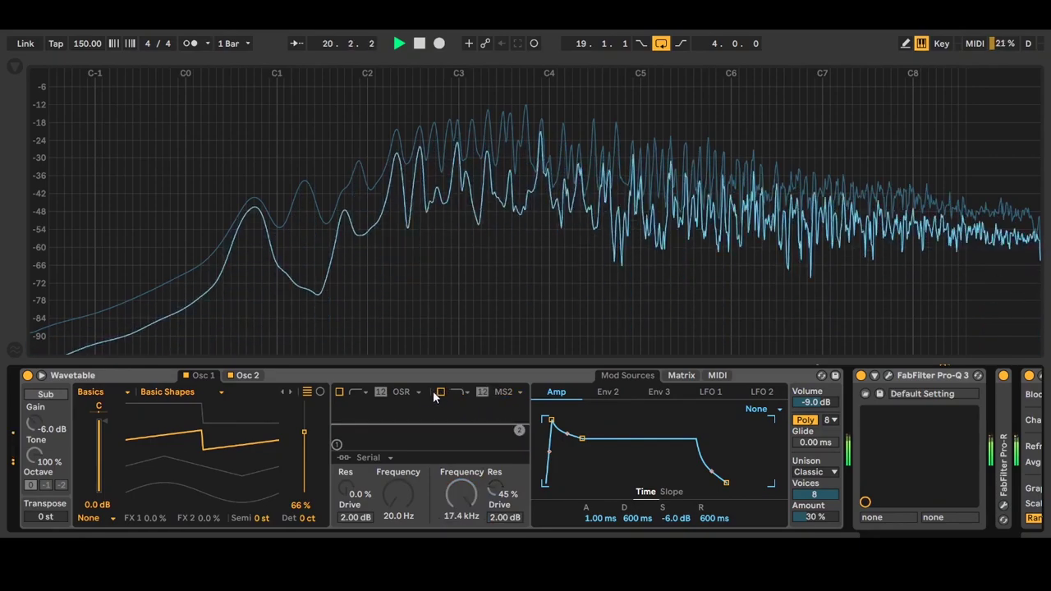
left_click(339, 391)
mouse_move(358, 422)
left_mouse_down()
mouse_move(483, 428)
mouse_move(336, 428)
left_mouse_up()
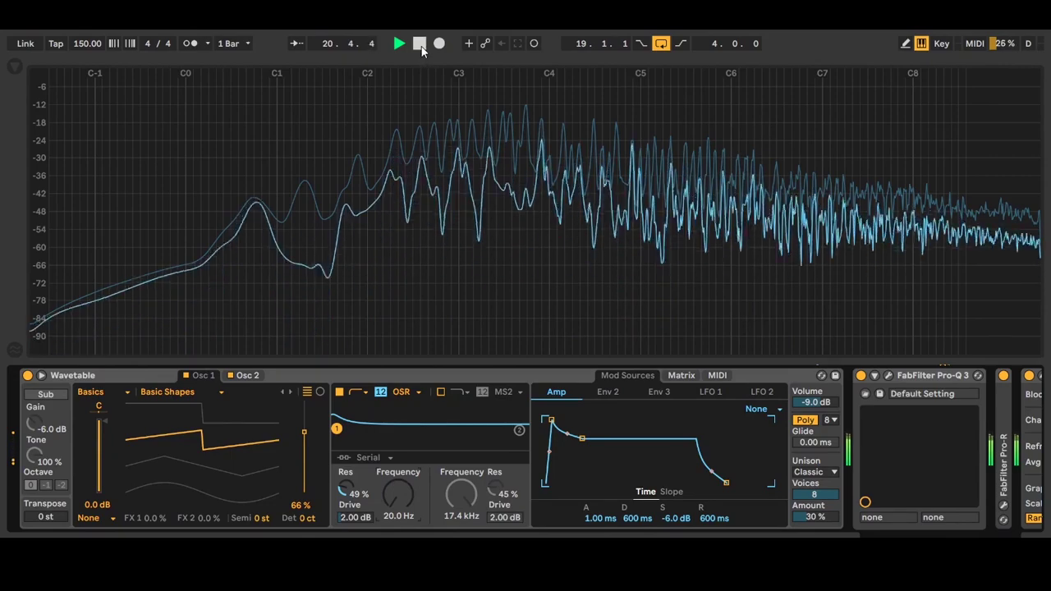
left_click(421, 47)
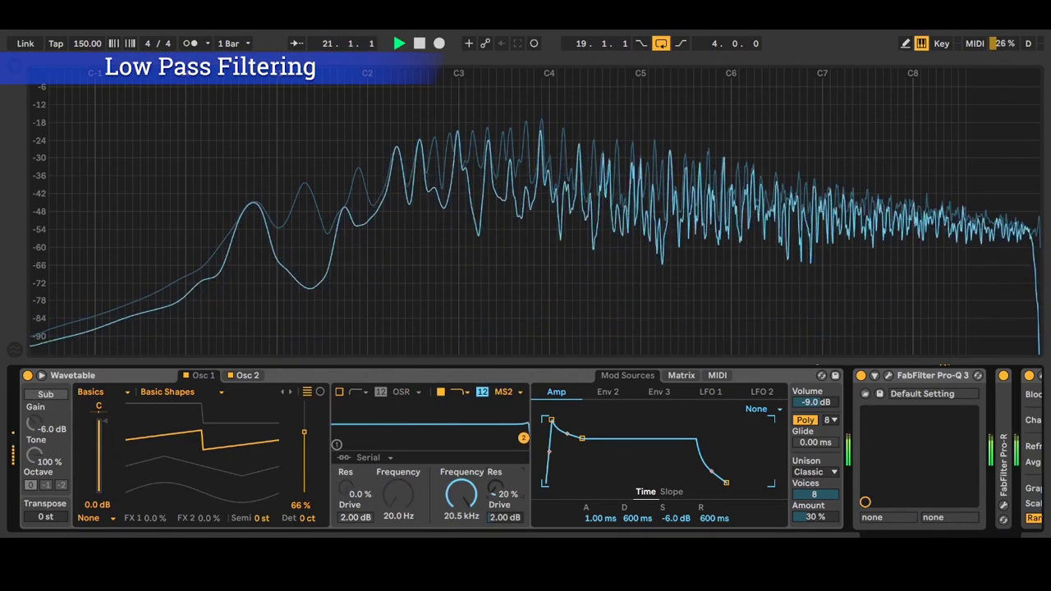
Lower Filter 2's cutoff to about 4.39 kHz and switch it to SMP mode.
left_click_drag(496, 493, 508, 517)
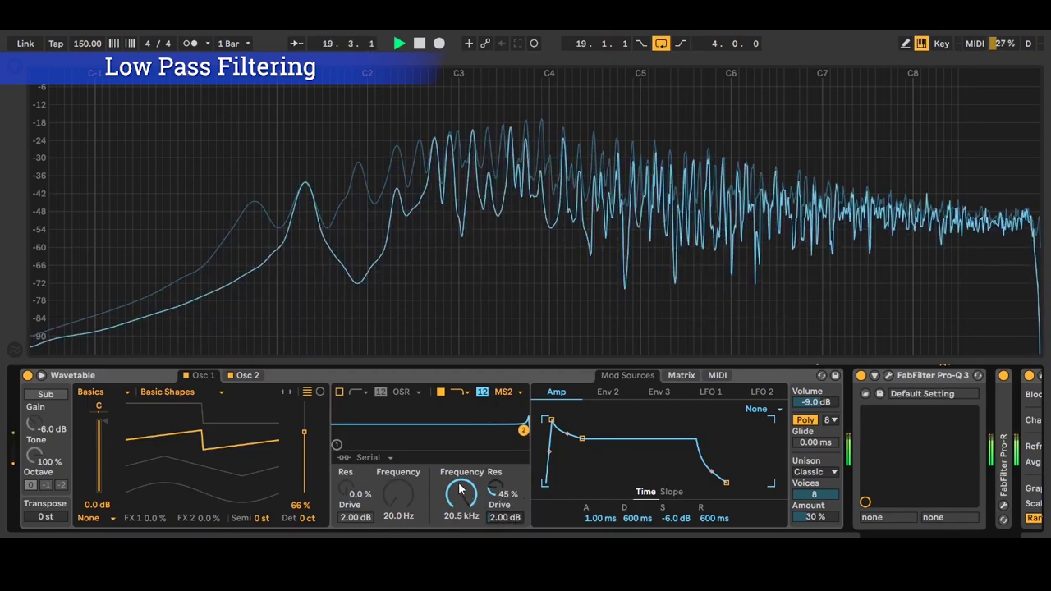
left_click_drag(461, 490, 461, 552)
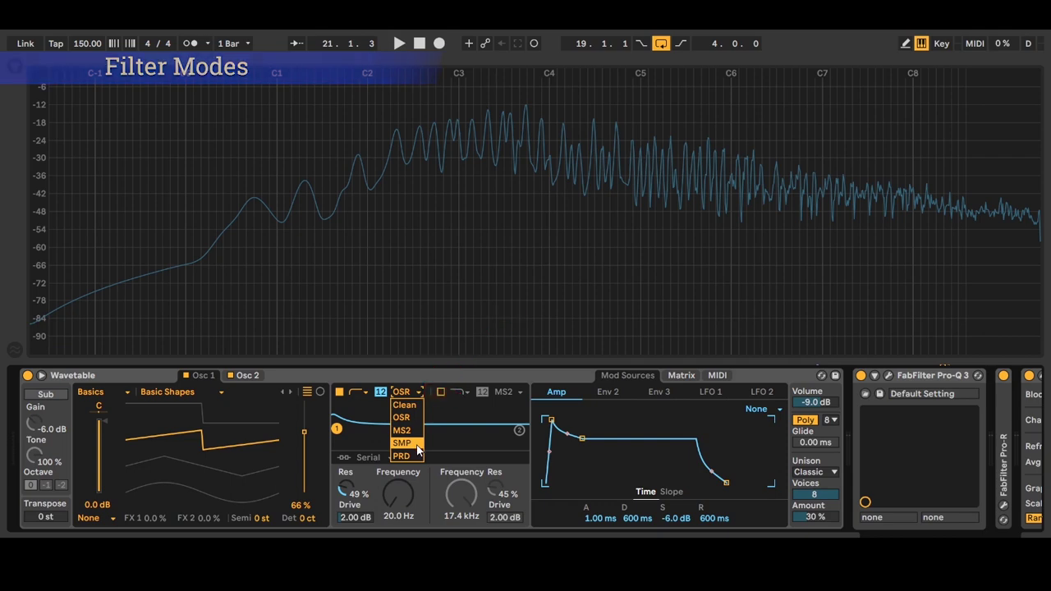
left_click(417, 445)
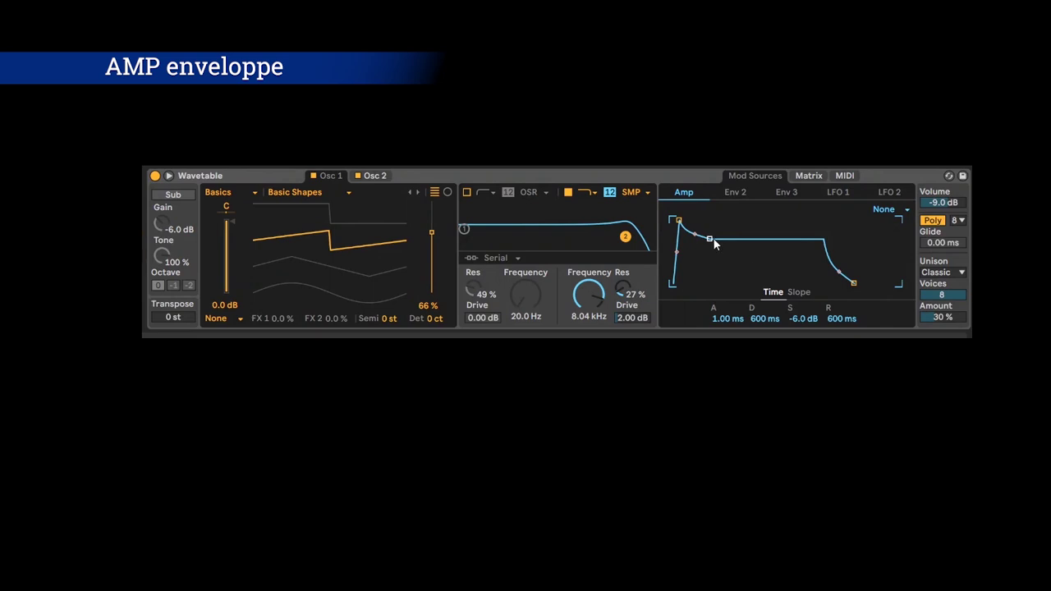
Reshape the amp envelope with a 177 ms attack, shorter decay and lower sustain.
left_click_drag(710, 238, 703, 282)
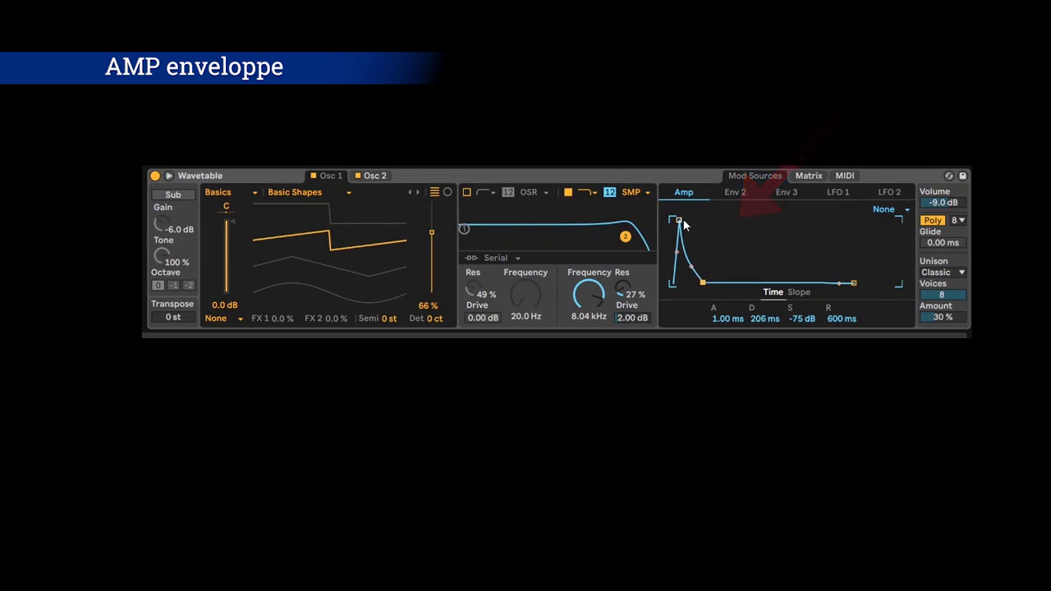
left_click_drag(679, 220, 695, 220)
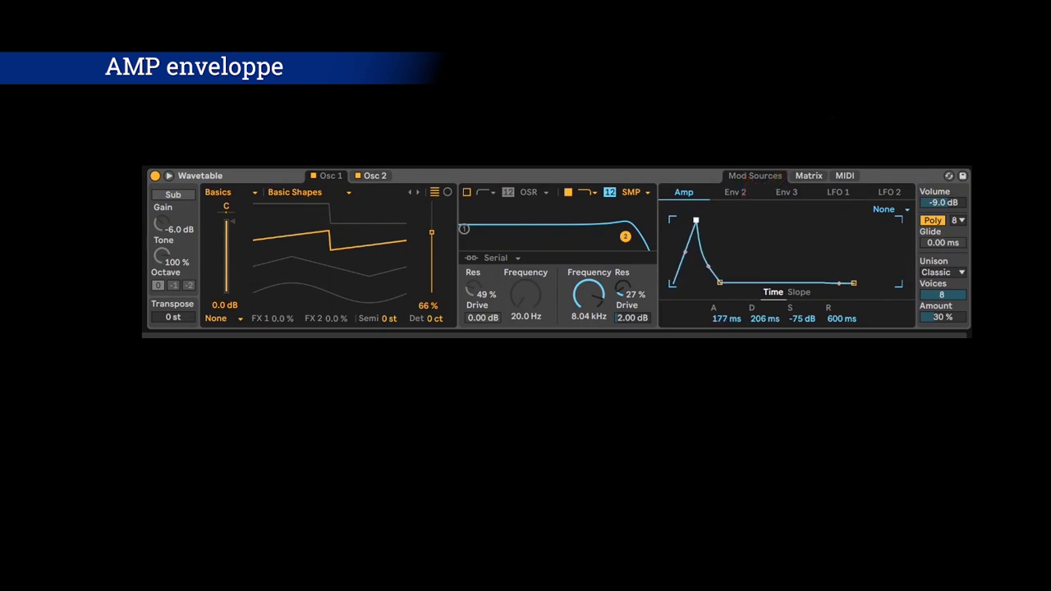
left_click_drag(720, 282, 720, 253)
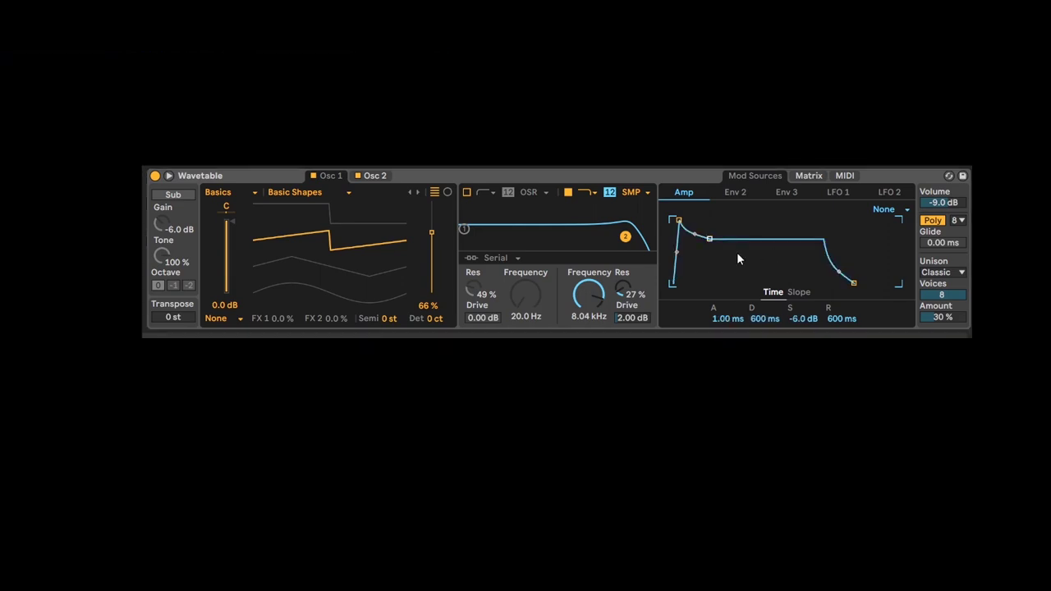
left_click_drag(712, 242, 702, 266)
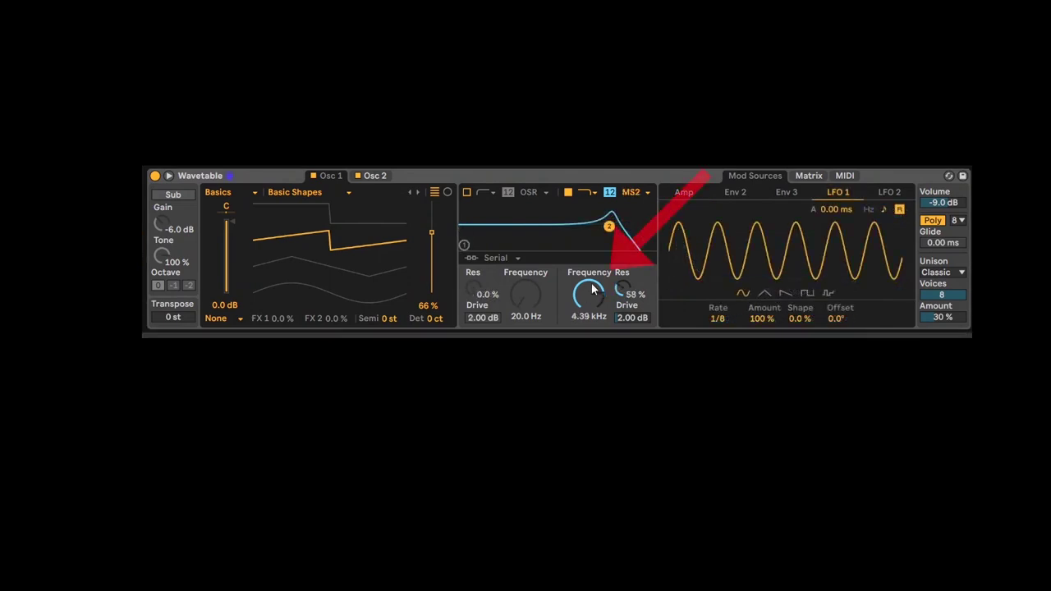
Turn Filter 2's cutoff down and bring up the modulation matrix's Filter 2 Freq row.
mouse_move(593, 289)
left_mouse_down()
mouse_move(593, 327)
mouse_move(593, 287)
left_mouse_up()
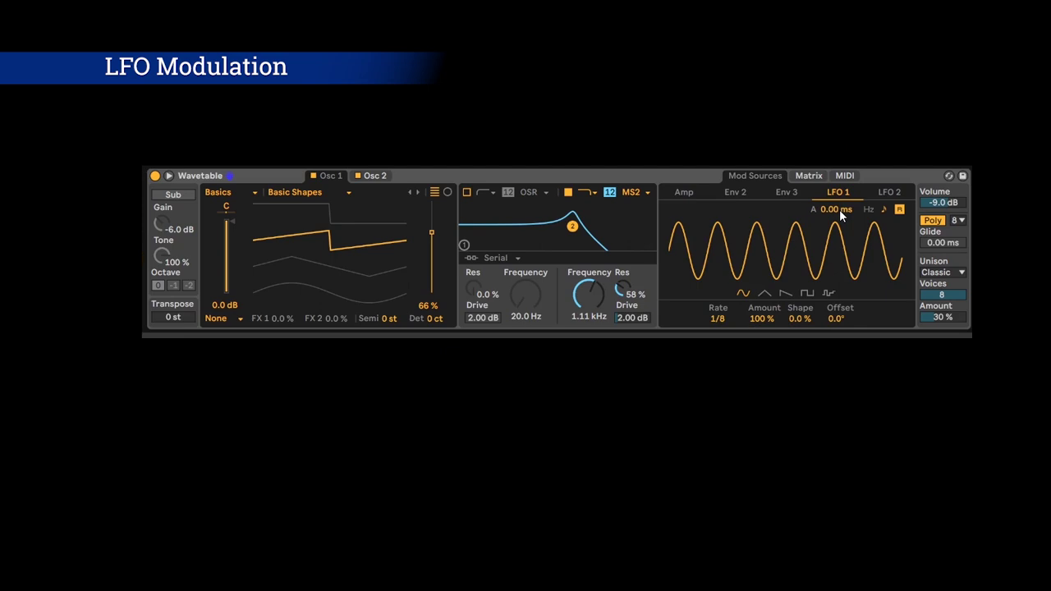
left_click(813, 177)
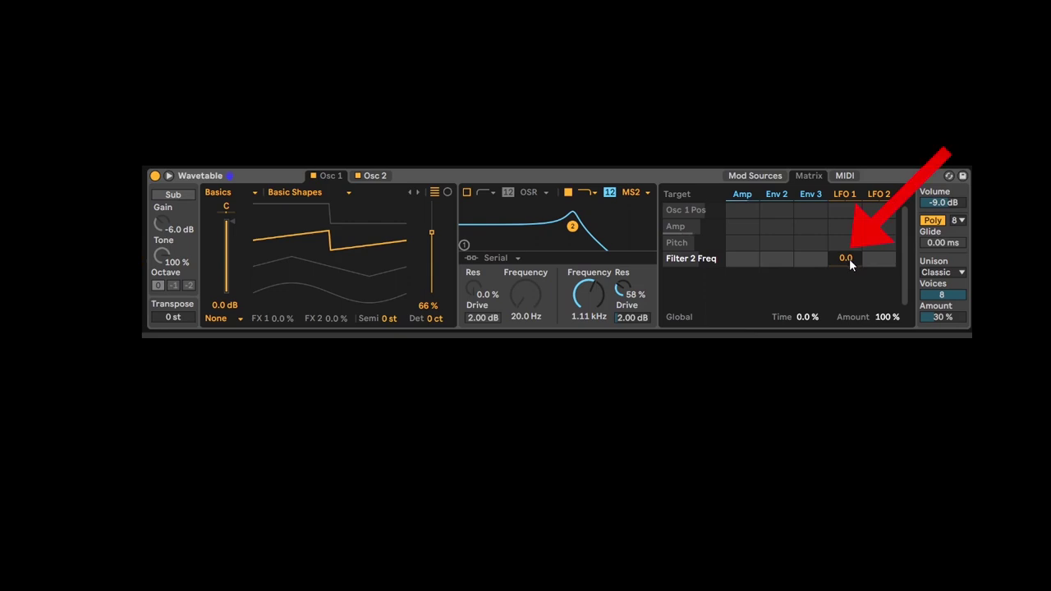
Set LFO 1's modulation of Filter 2 Freq to 61, then return to the LFO 1 page.
left_click_drag(850, 259, 850, 215)
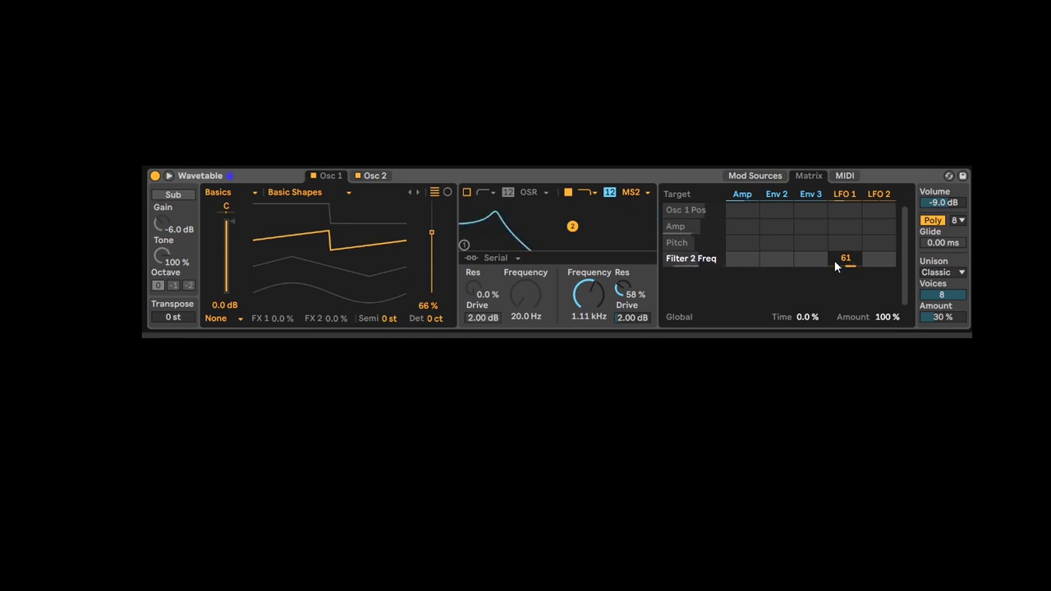
left_click(775, 177)
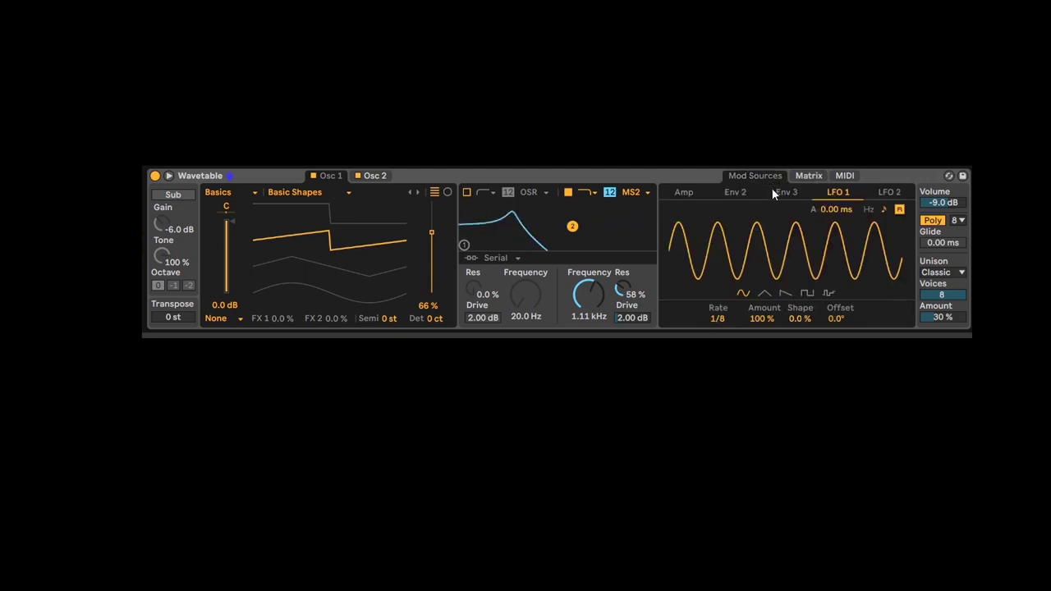
Set LFO 1 rate to 5/16, try triangle and saw, ending on square at 48% amount.
left_click_drag(727, 319, 762, 354)
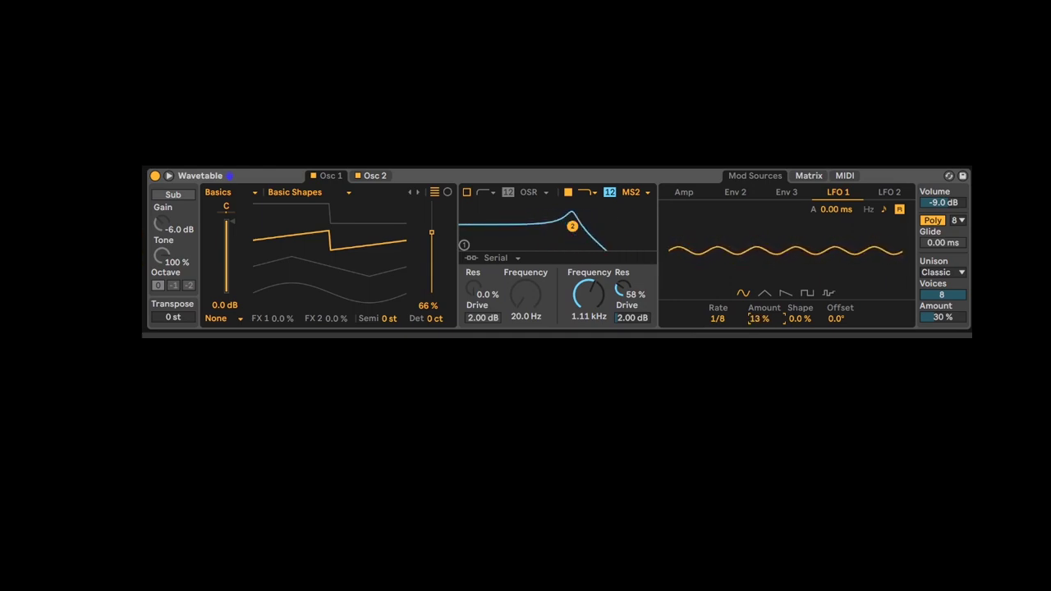
left_click(764, 295)
left_click_drag(768, 316, 768, 281)
left_click(782, 296)
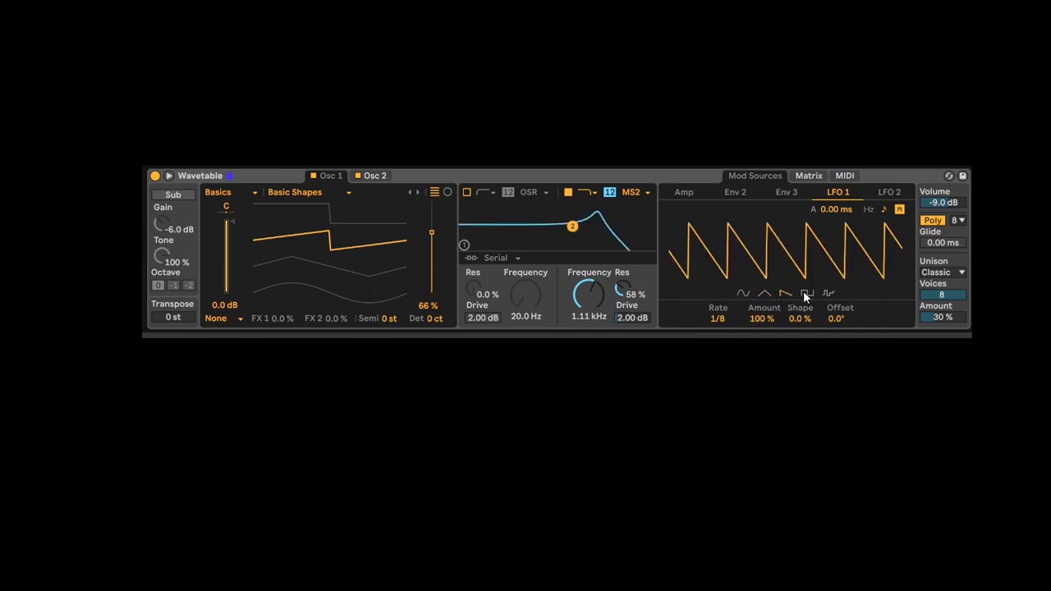
left_click(804, 293)
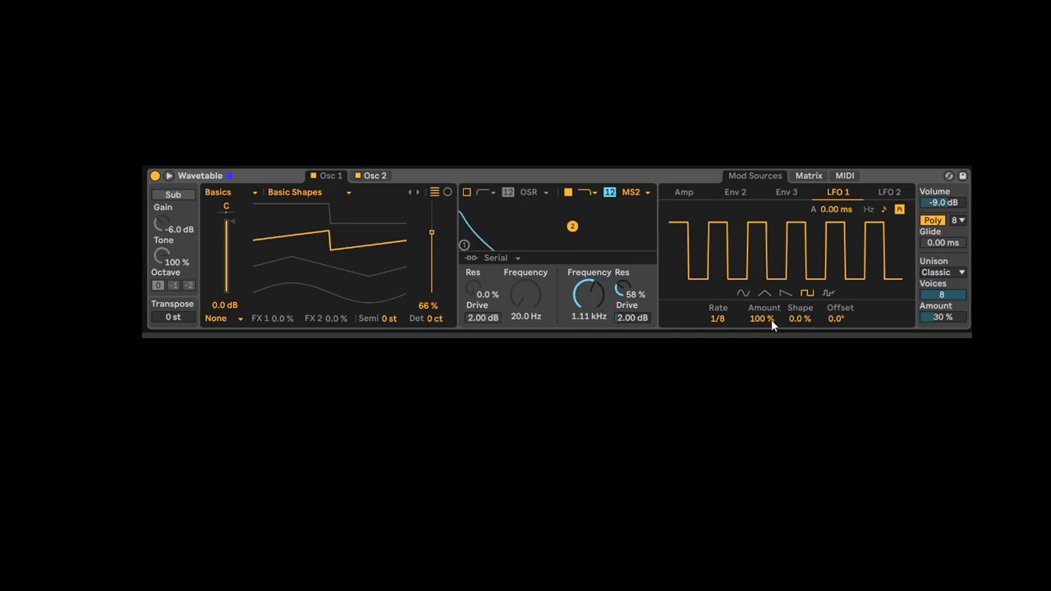
mouse_move(768, 319)
left_mouse_down()
mouse_move(768, 357)
mouse_move(768, 328)
left_mouse_up()
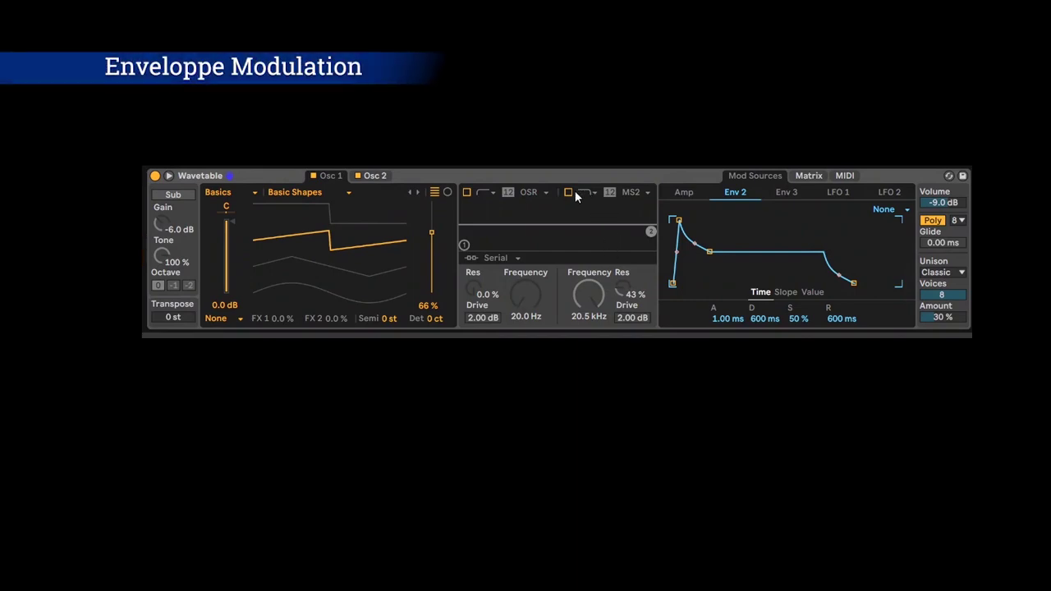
Enable Filter 2 in MS2 mode, lower its cutoff to 640 Hz, and show the Matrix.
left_click(568, 192)
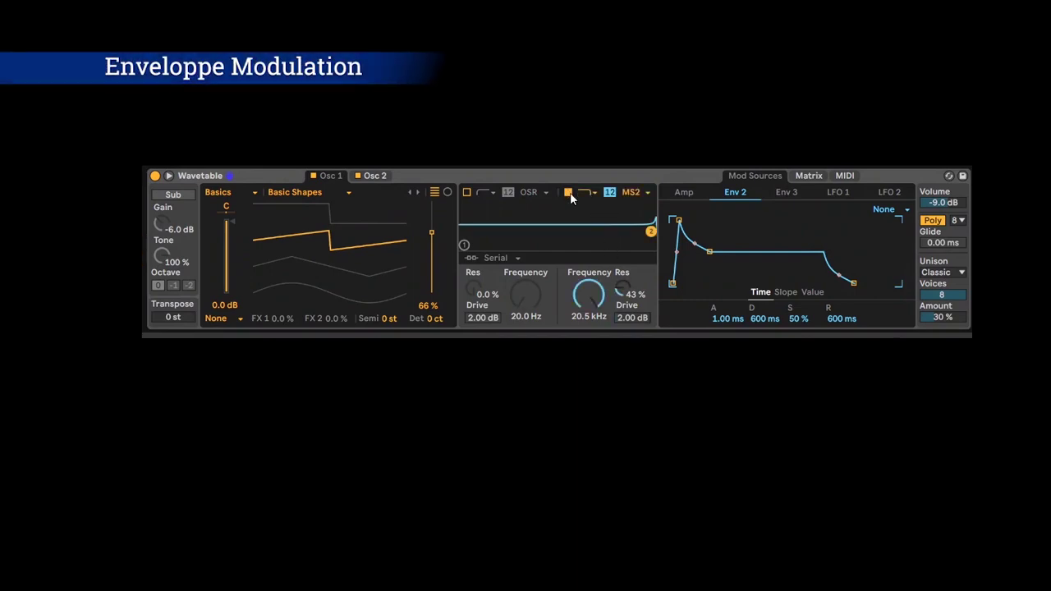
left_click_drag(588, 295, 588, 307)
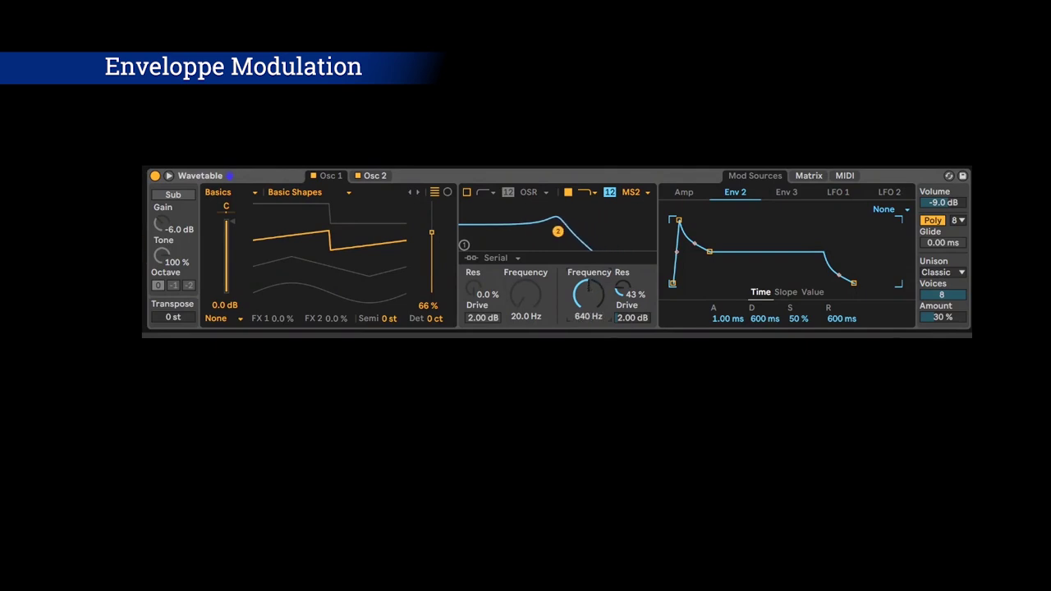
left_click(632, 192)
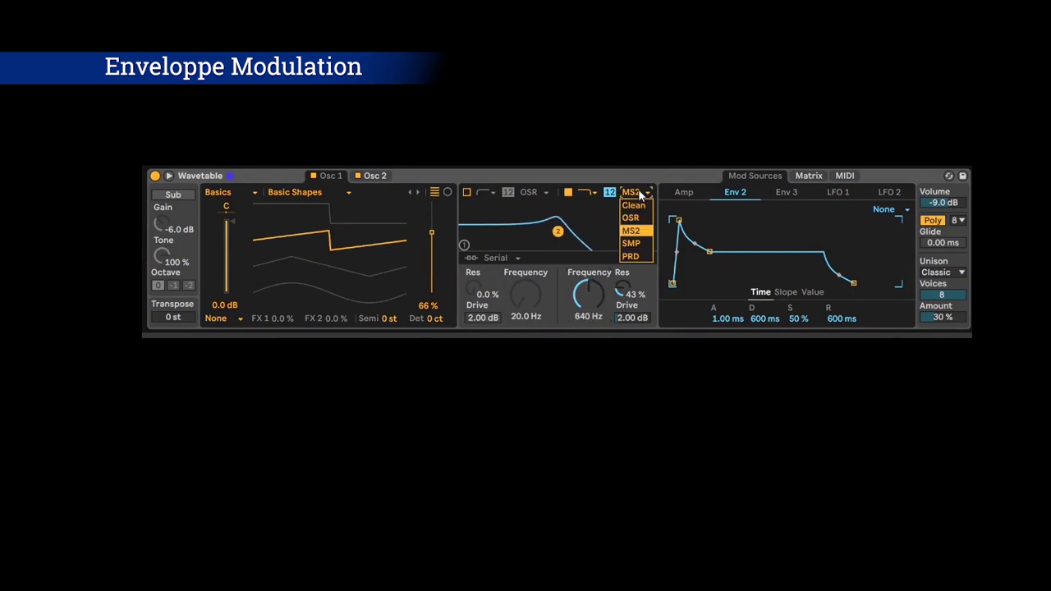
left_click(640, 195)
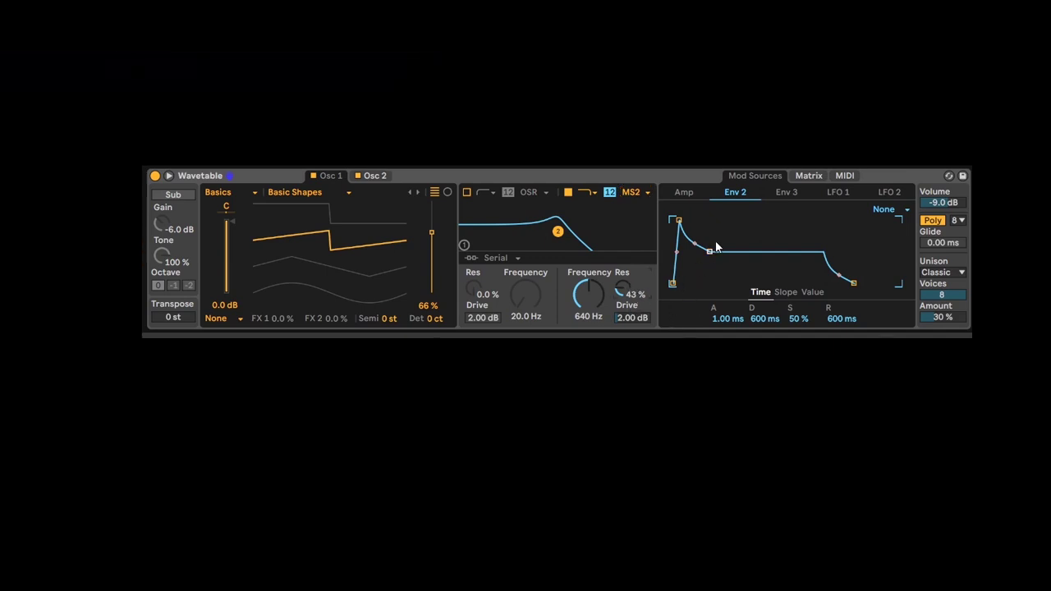
left_click(809, 176)
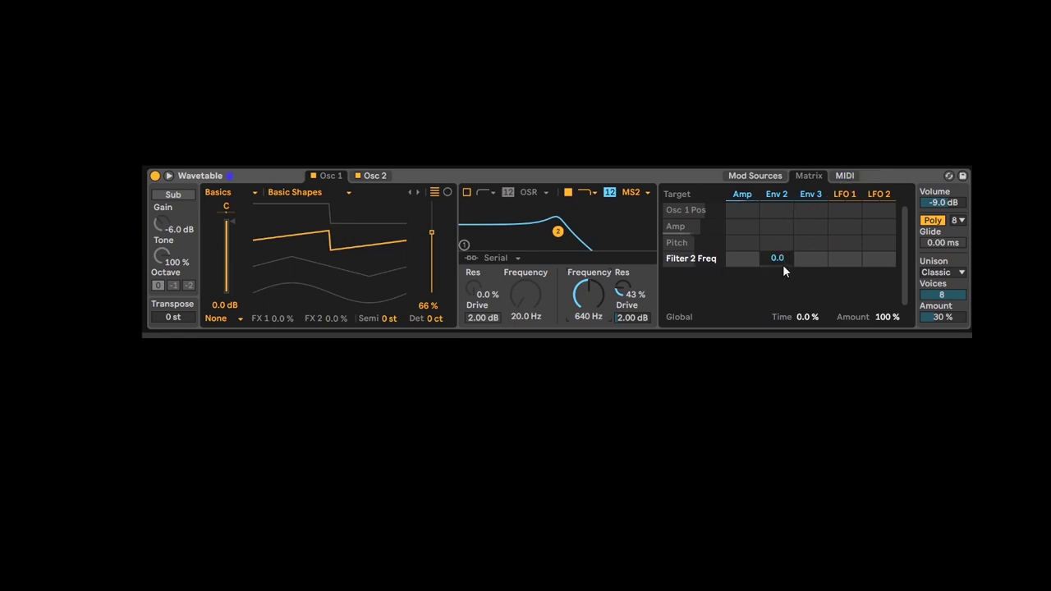
Set the Env 2 amount on the matrix's Filter 2 Freq row to 19.
left_click_drag(782, 265, 782, 218)
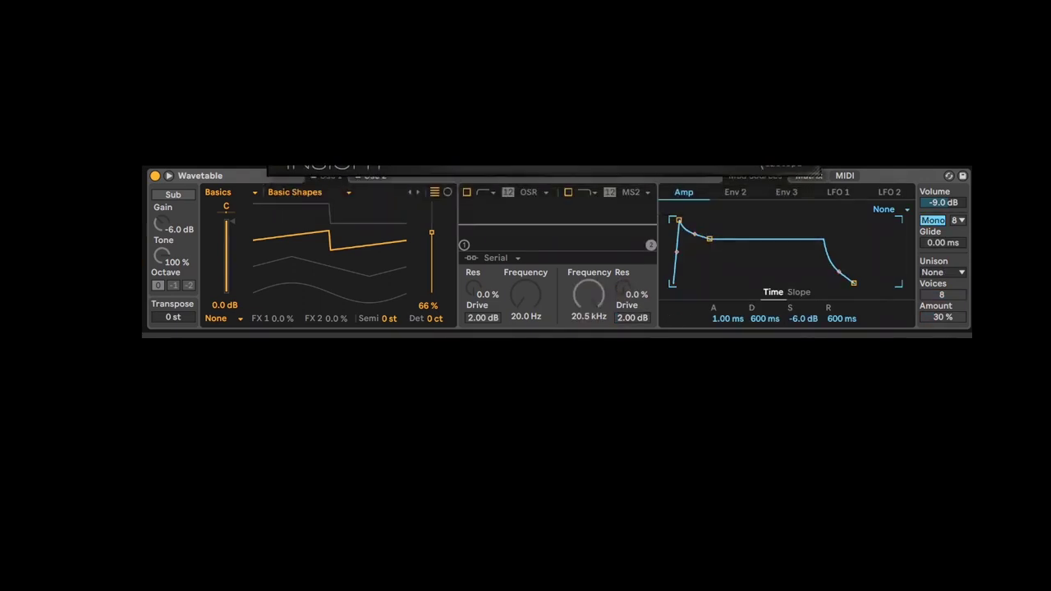
Switch the voice mode from Mono to Poly and set Classic unison with 8 voices.
left_click(934, 221)
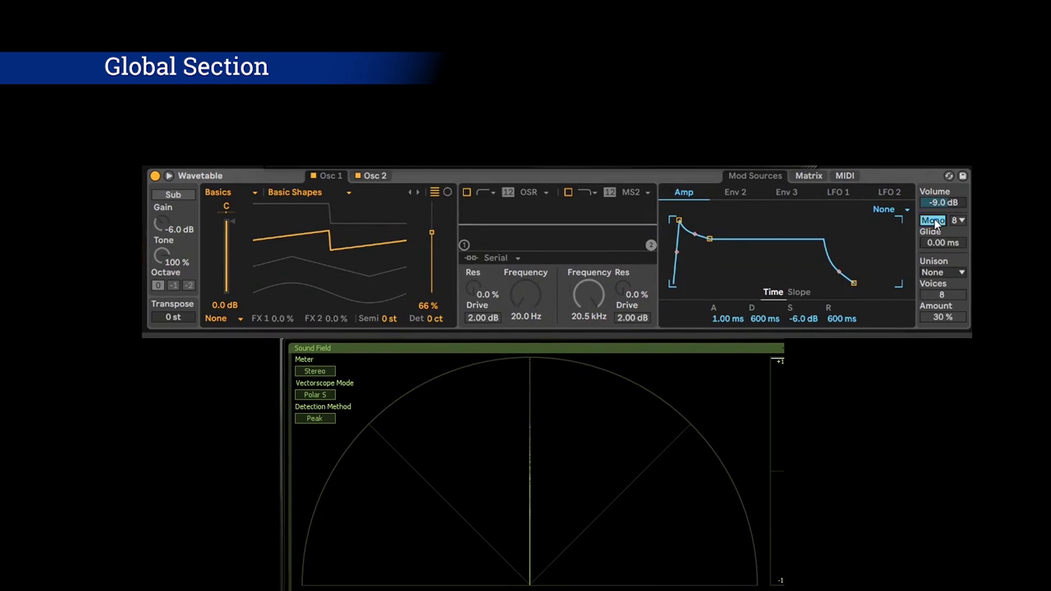
left_click(934, 221)
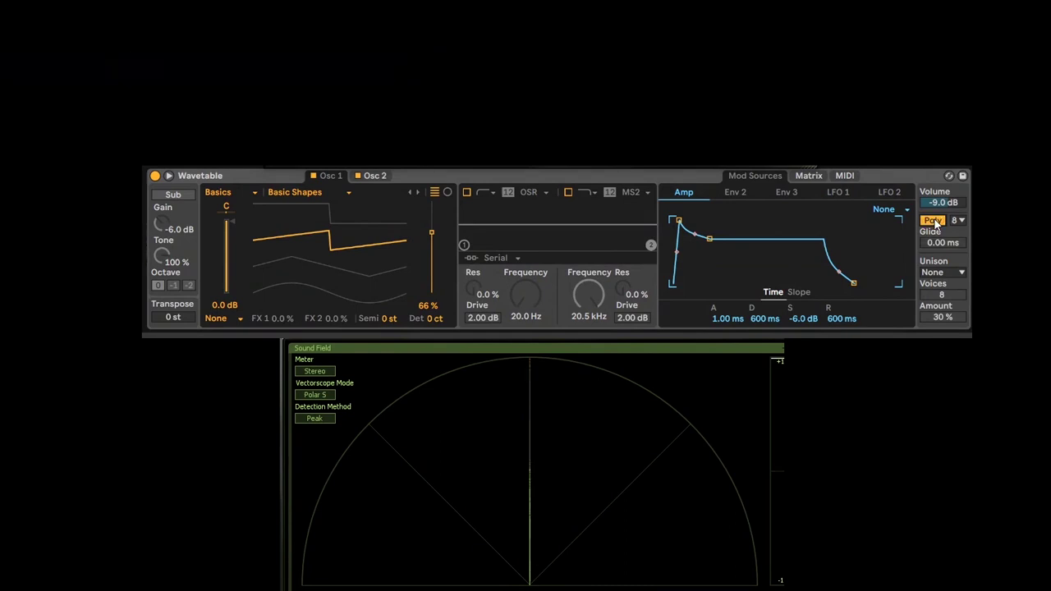
left_click(943, 273)
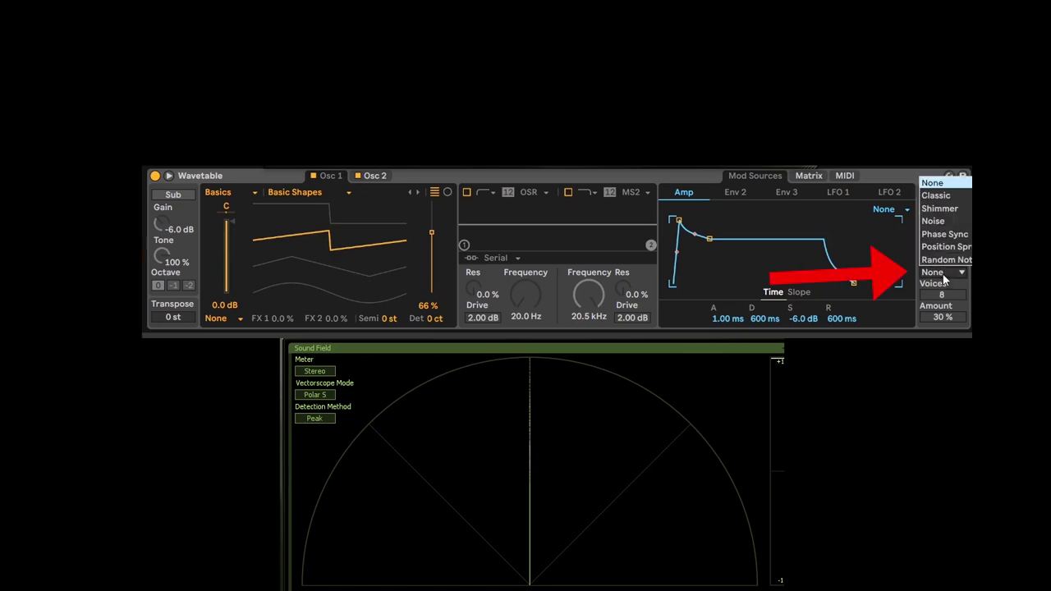
left_click(937, 195)
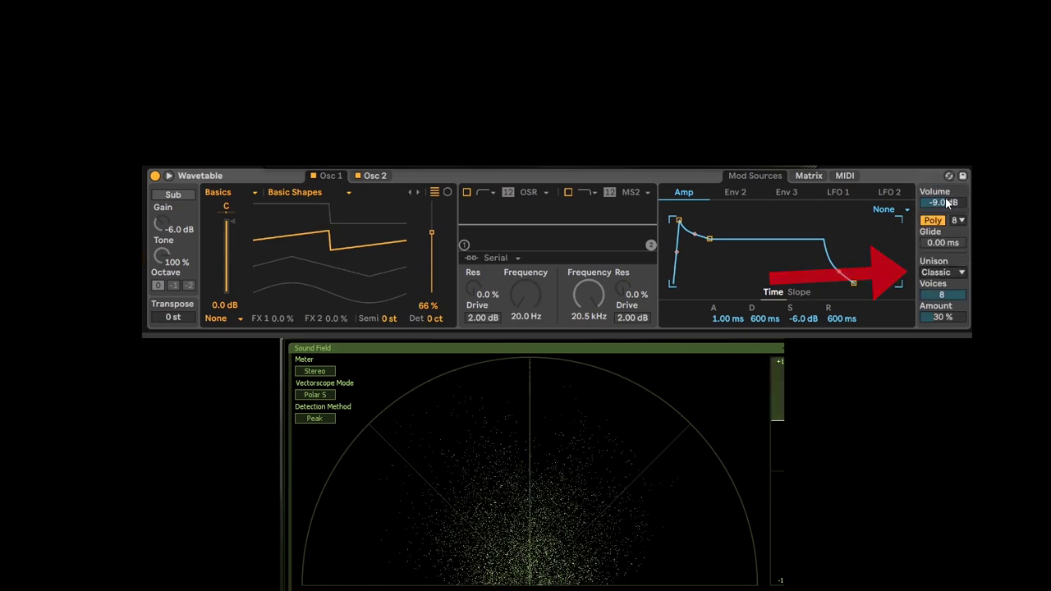
left_click_drag(942, 294, 942, 317)
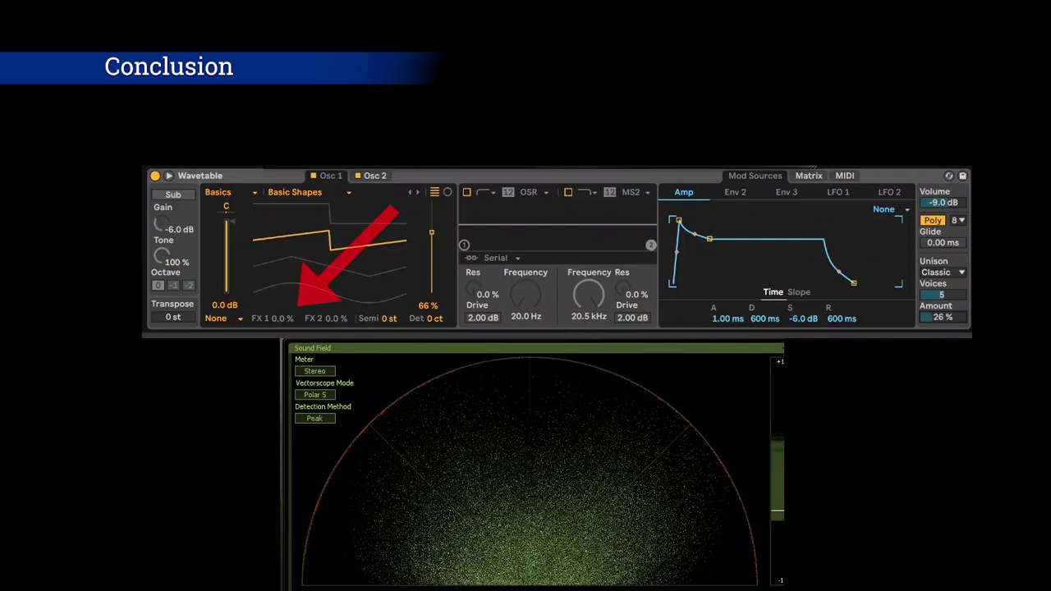
Change the Unison mode from Classic to Phase Sync.
left_click(942, 271)
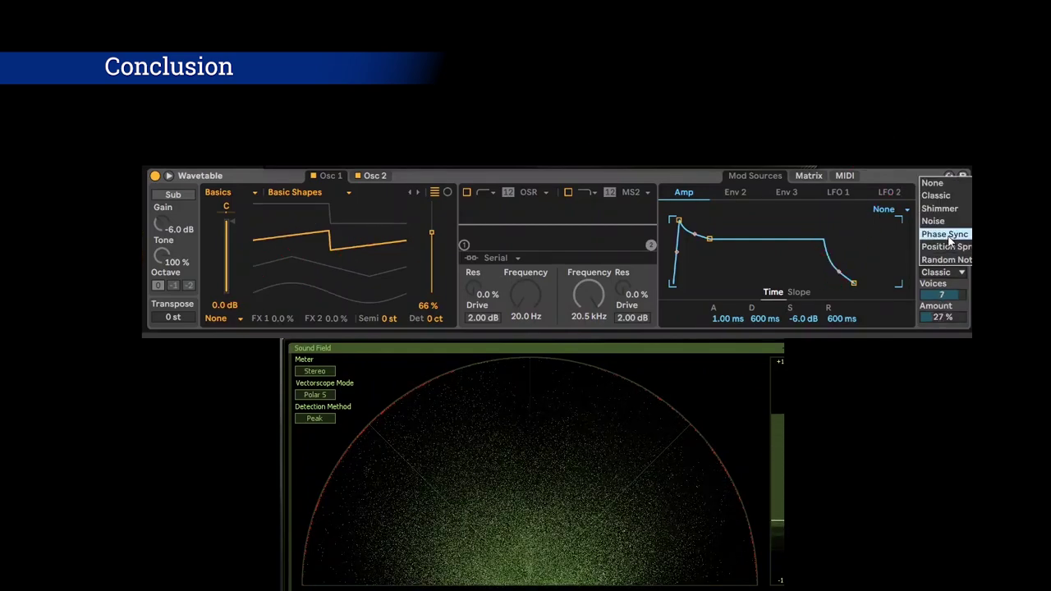
left_click(945, 235)
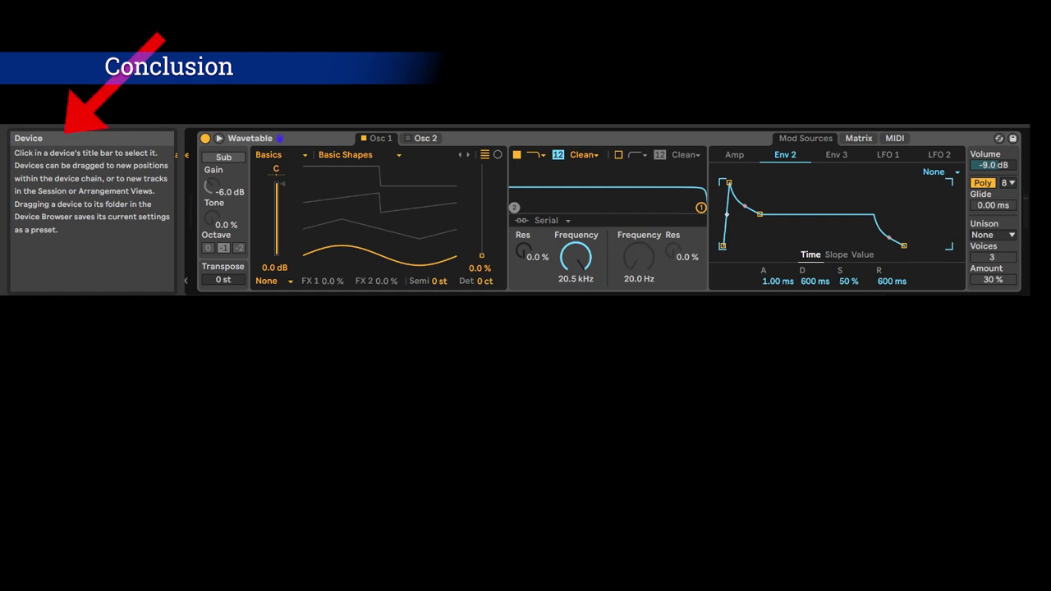